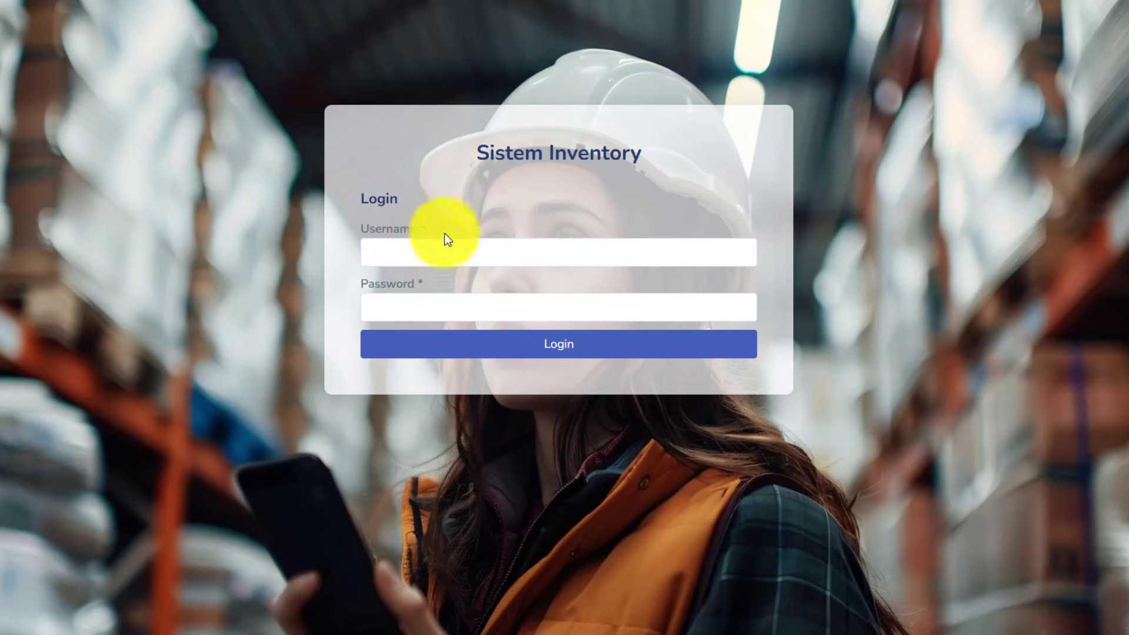
- Sign in to Sistem Inventory with the admin account's username and password
left_click(447, 250)
left_click(400, 310)
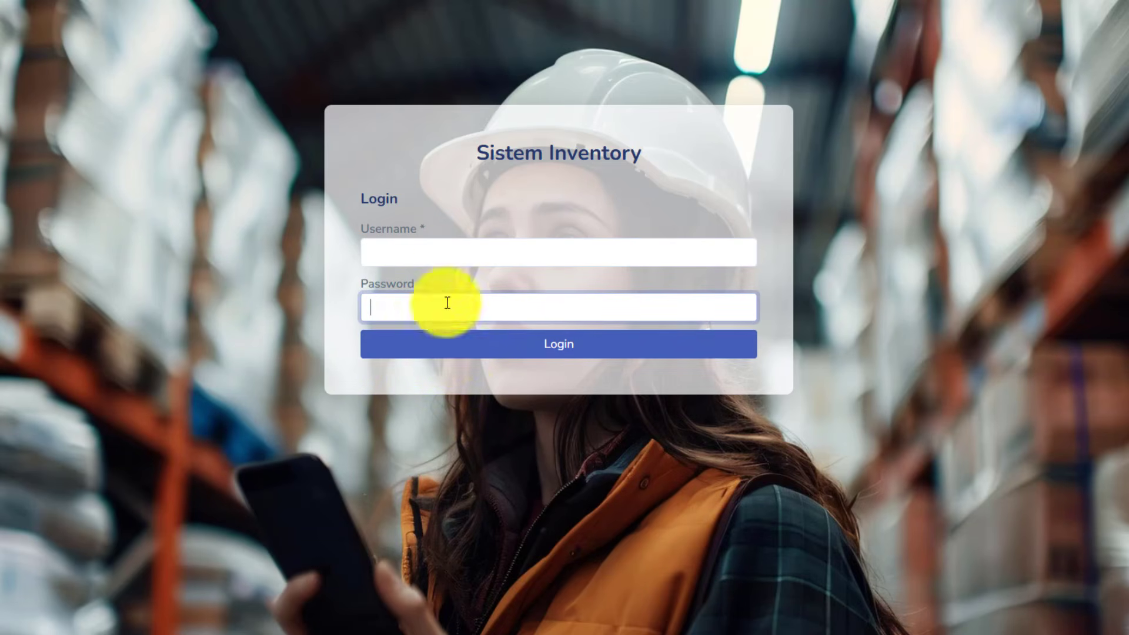
left_click(458, 261)
type("admins")
key("Tab")
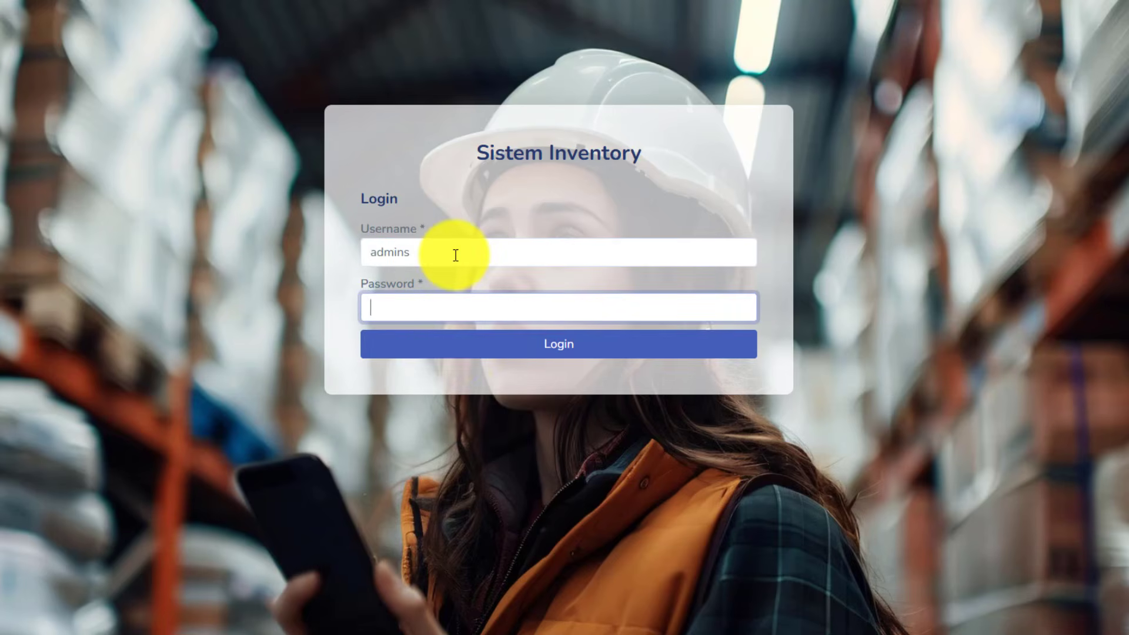
type("123")
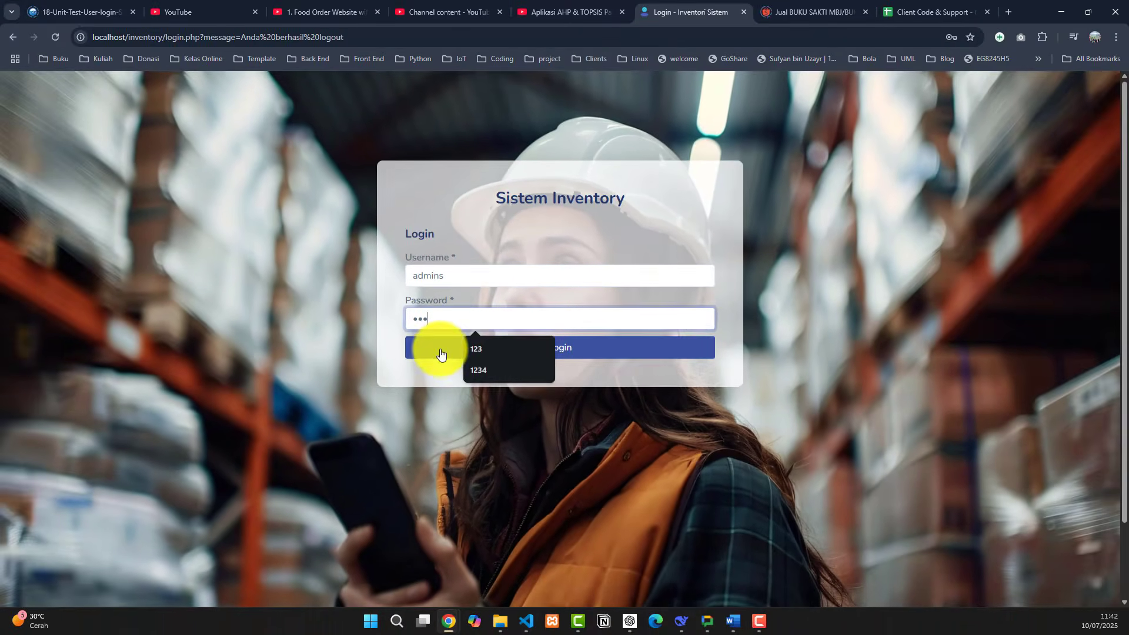
left_click(442, 352)
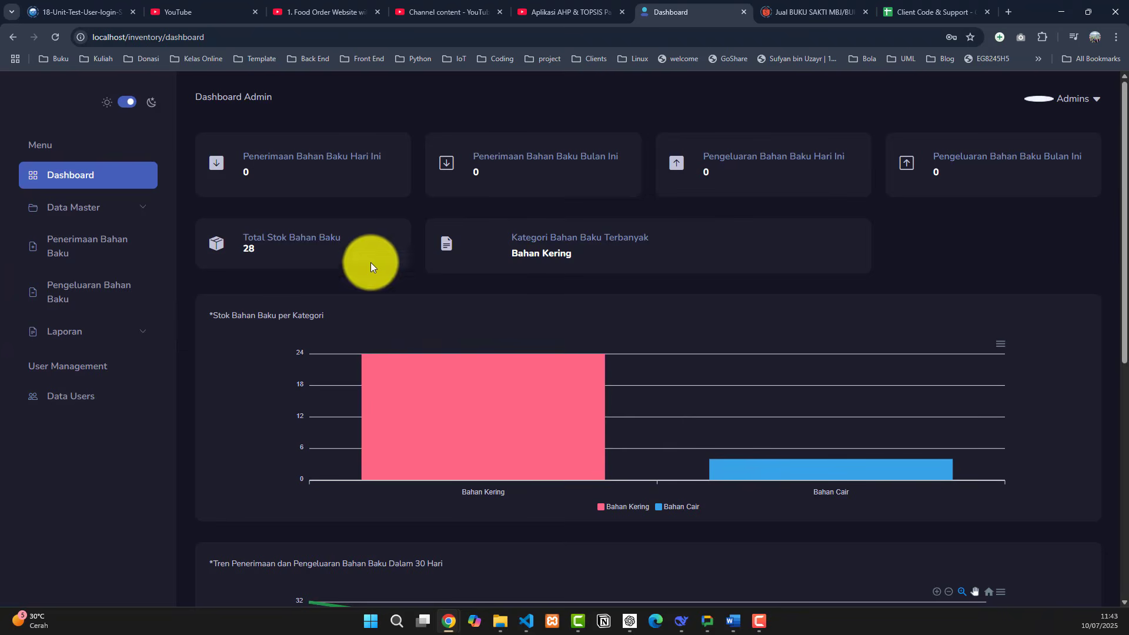
mouse_move(446, 391)
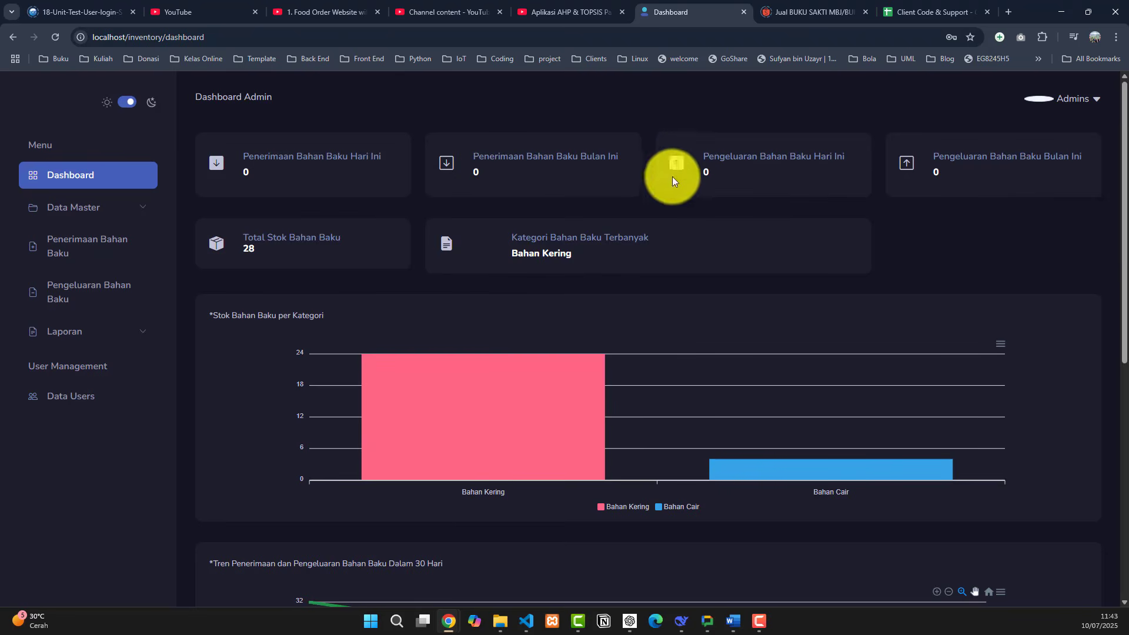
left_click_drag(618, 156, 563, 157)
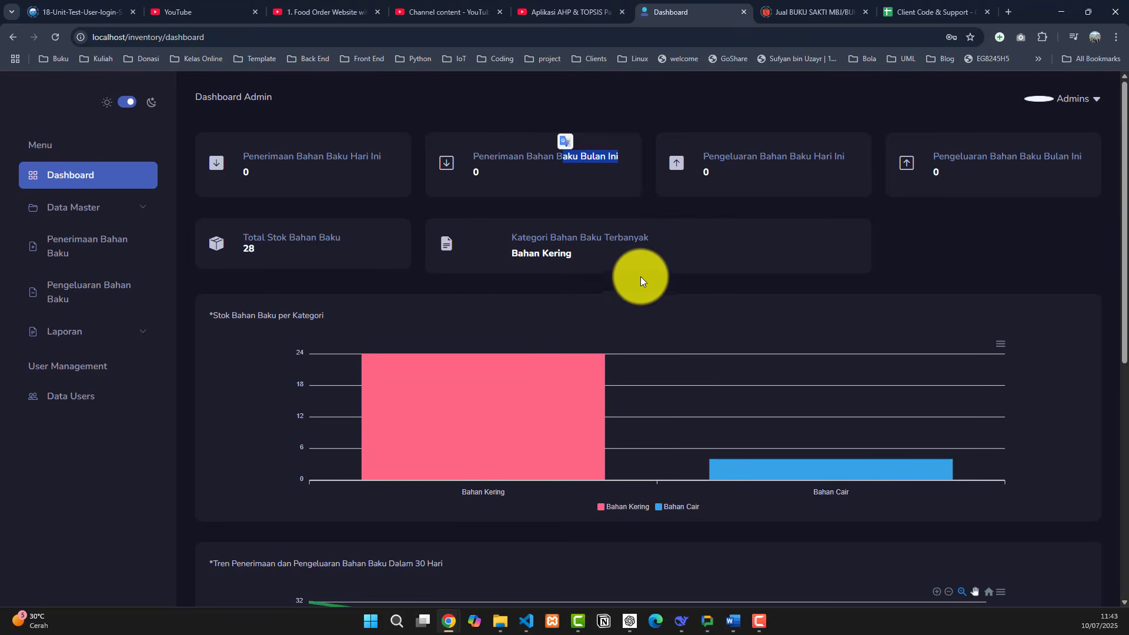
scroll(411, 308, "down", 2)
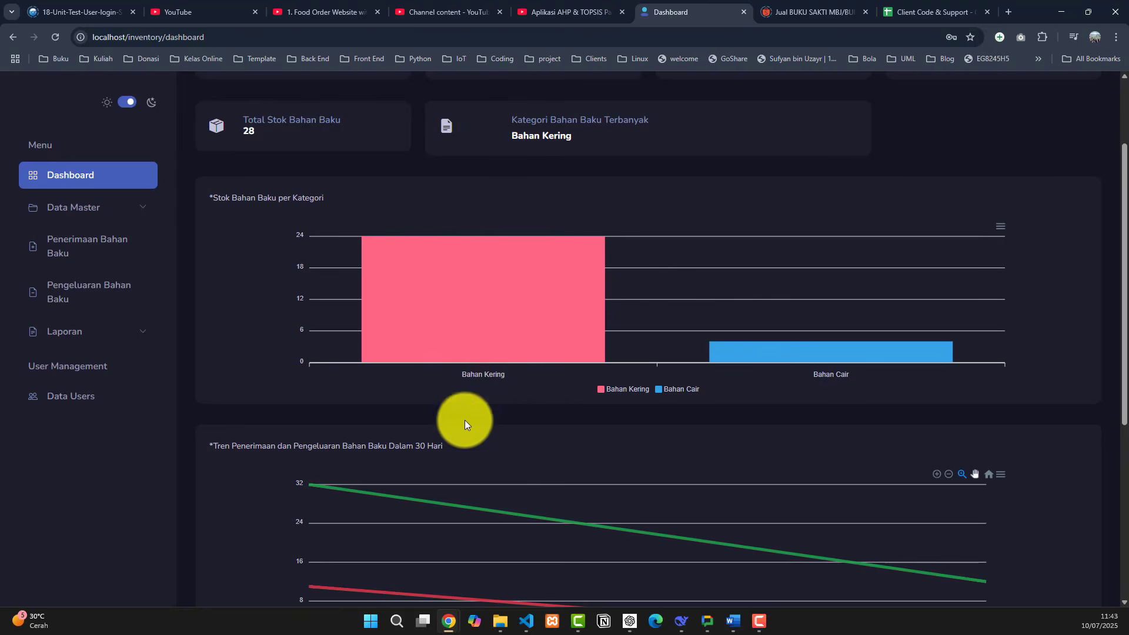
scroll(603, 415, "down", 2)
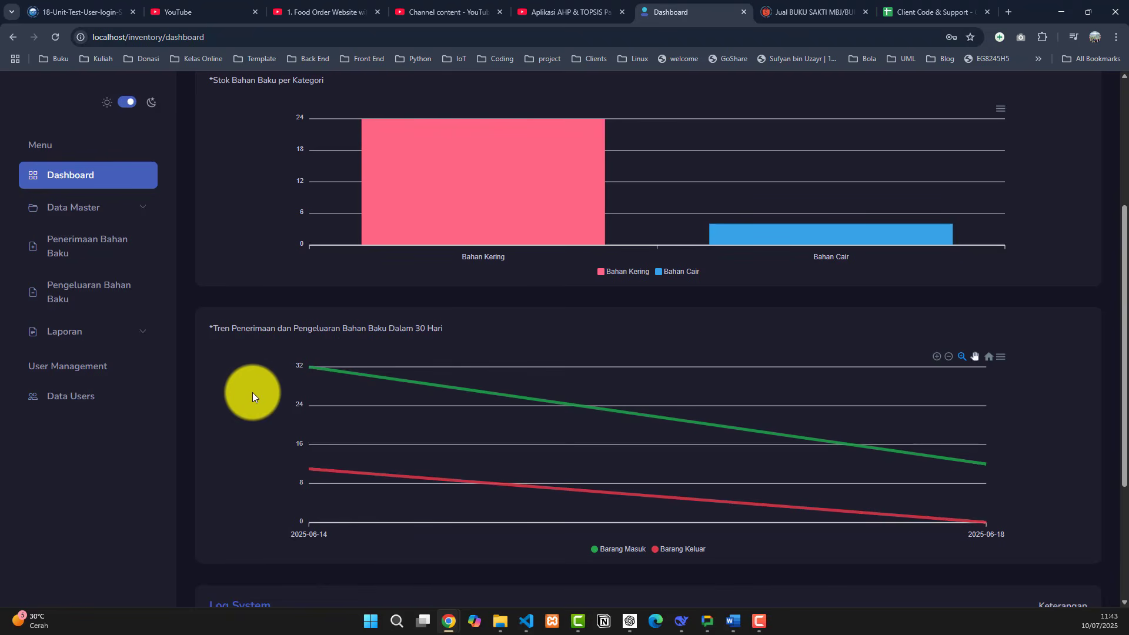
scroll(588, 458, "down", 4)
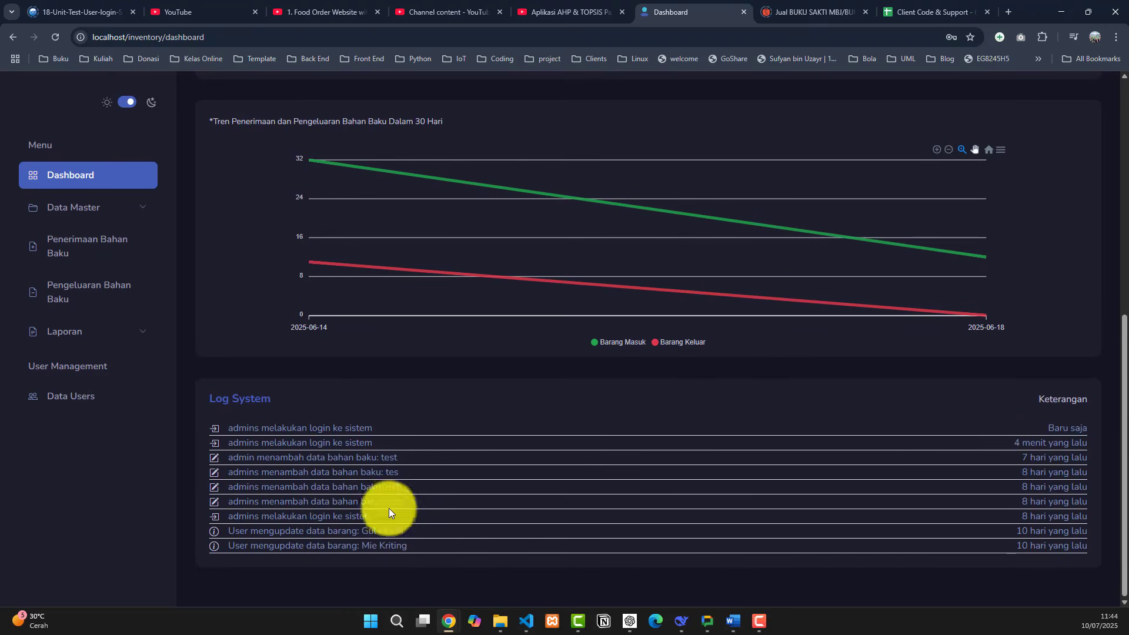
scroll(317, 427, "up", 3)
scroll(285, 351, "up", 3)
scroll(285, 350, "up", 2)
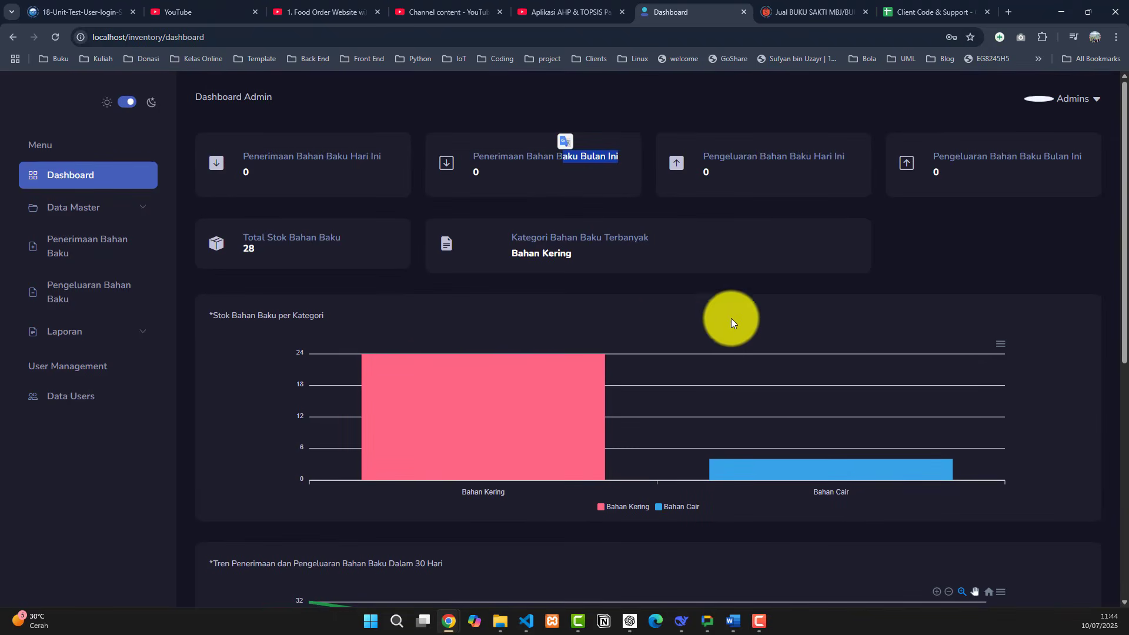
- Expand Data Master and browse the Kategori and Satuan lists
left_click(489, 116)
left_click(130, 209)
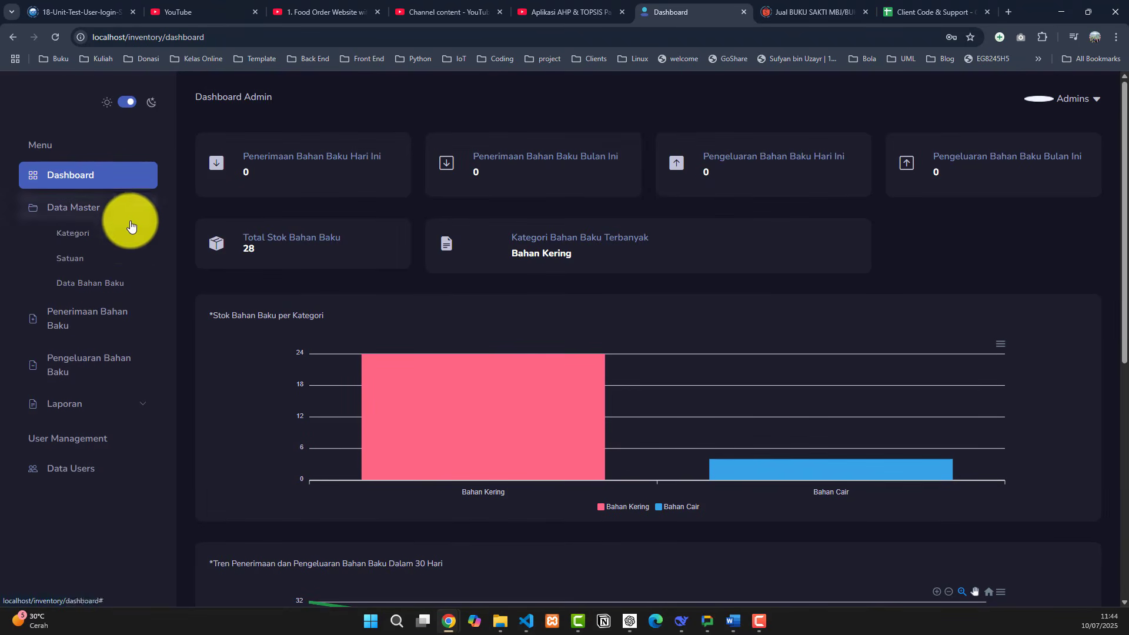
left_click(114, 242)
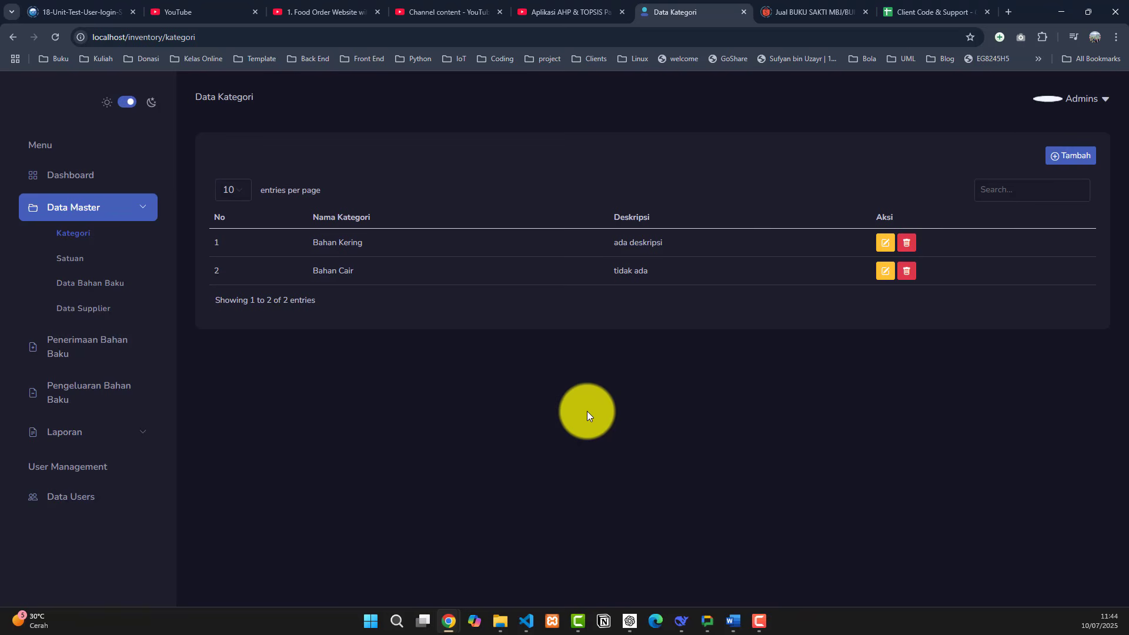
left_click(94, 259)
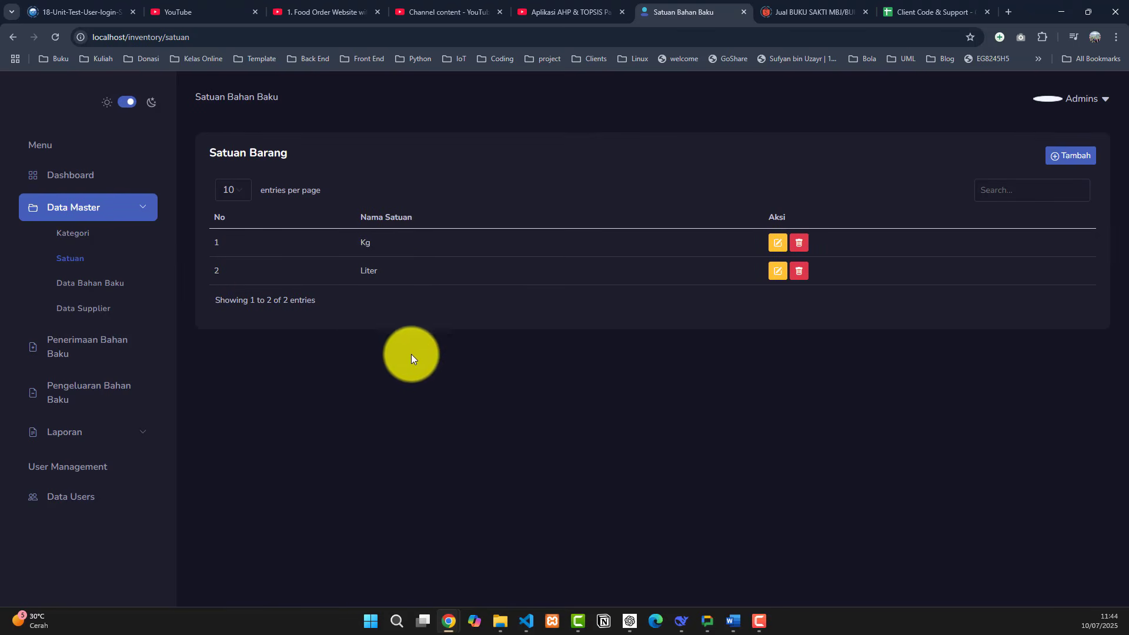
- Open the Data Bahan Baku list showing raw materials BBK-003 to BBK-006
right_click(880, 250)
left_click(682, 371)
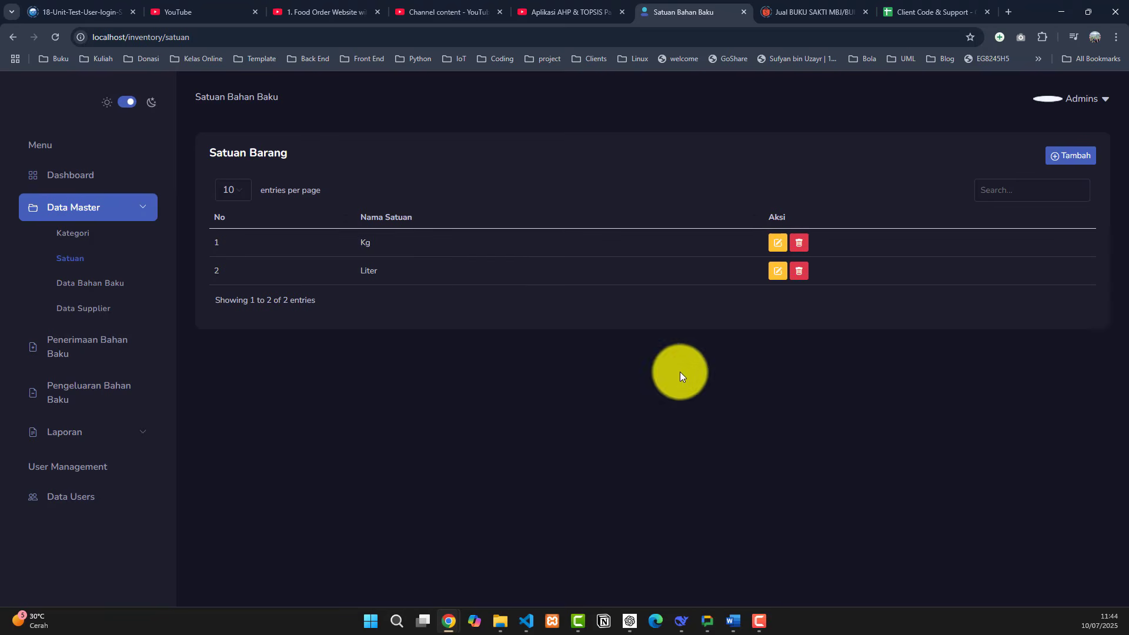
left_click(1010, 188)
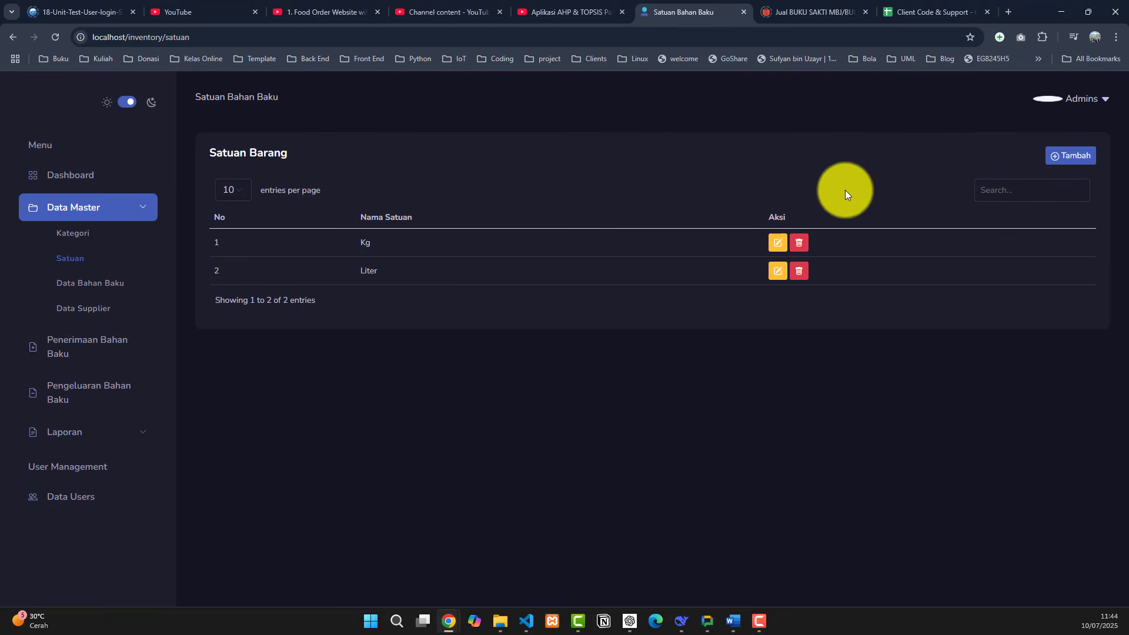
left_click(111, 285)
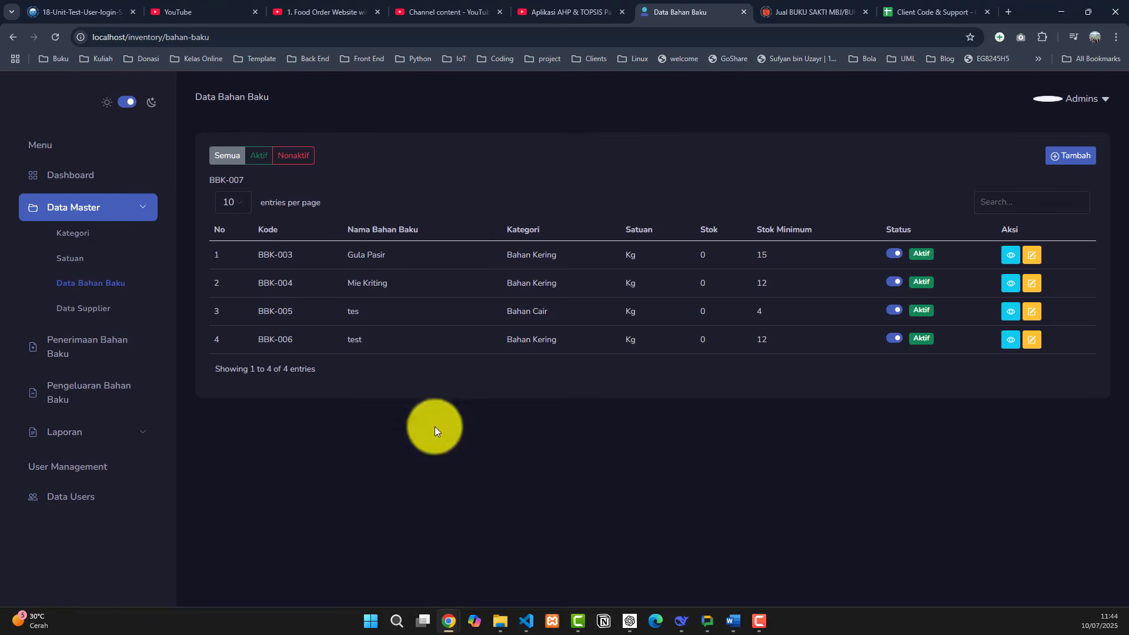
- Switch the filter from Nonaktif to Semua, then inspect Gula Pasir's edit form and details without changes
left_click(290, 157)
left_click(236, 157)
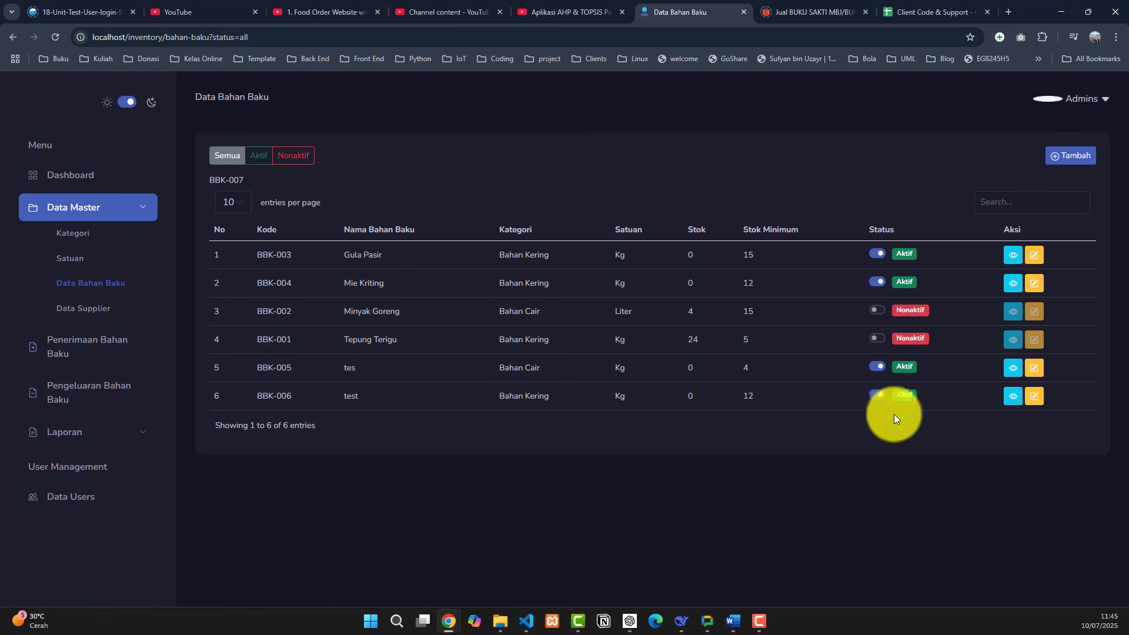
left_click(1034, 259)
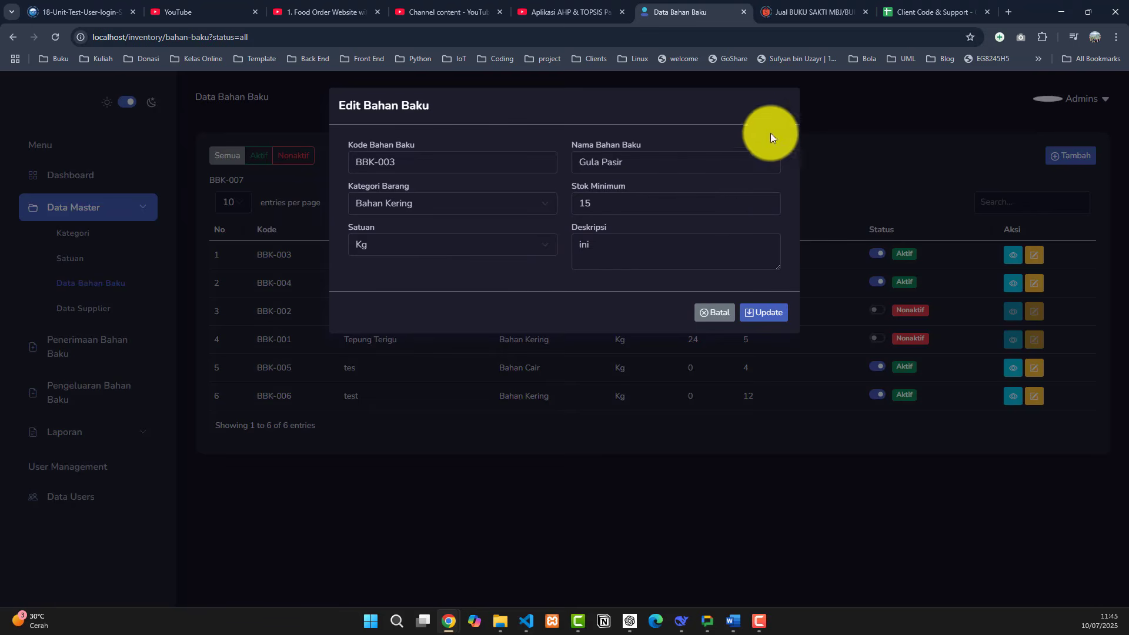
left_click(786, 112)
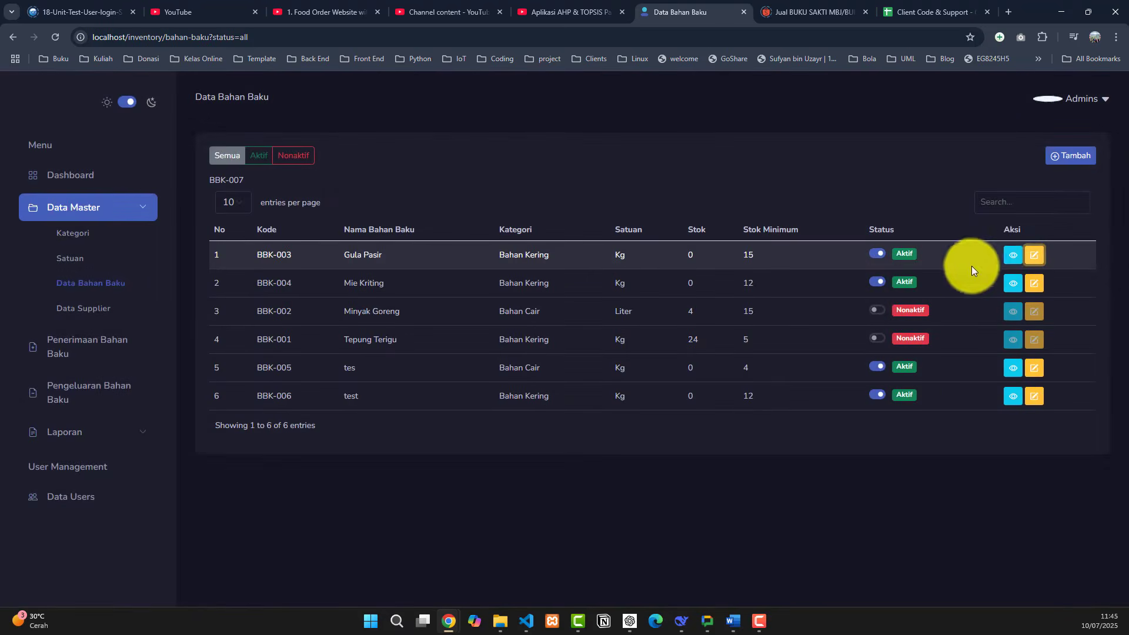
left_click(1013, 257)
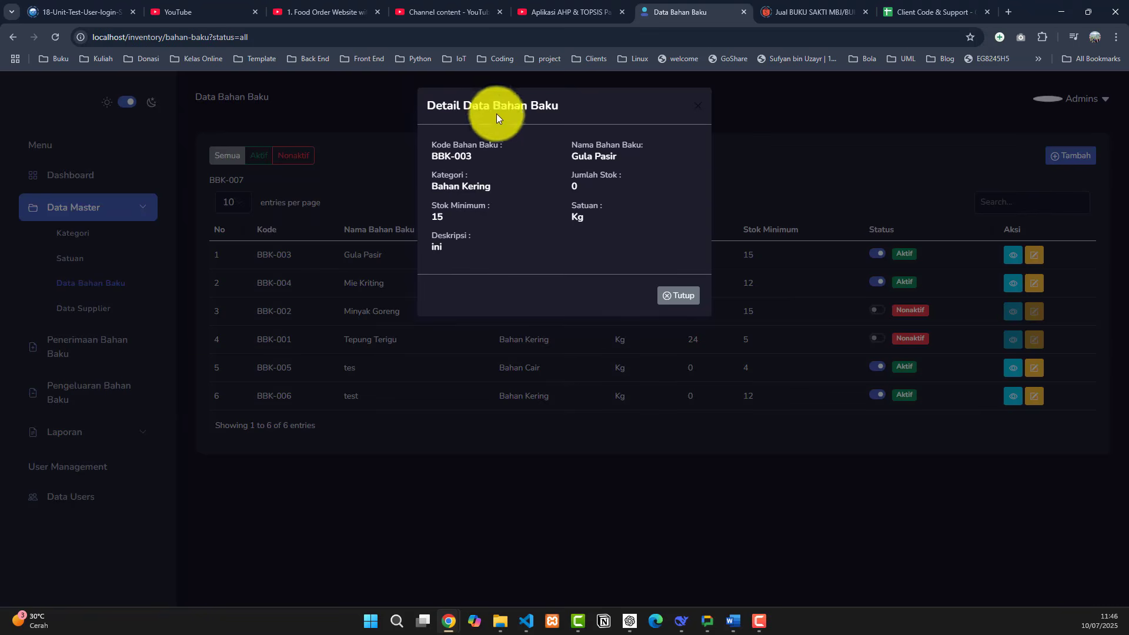
left_click(675, 298)
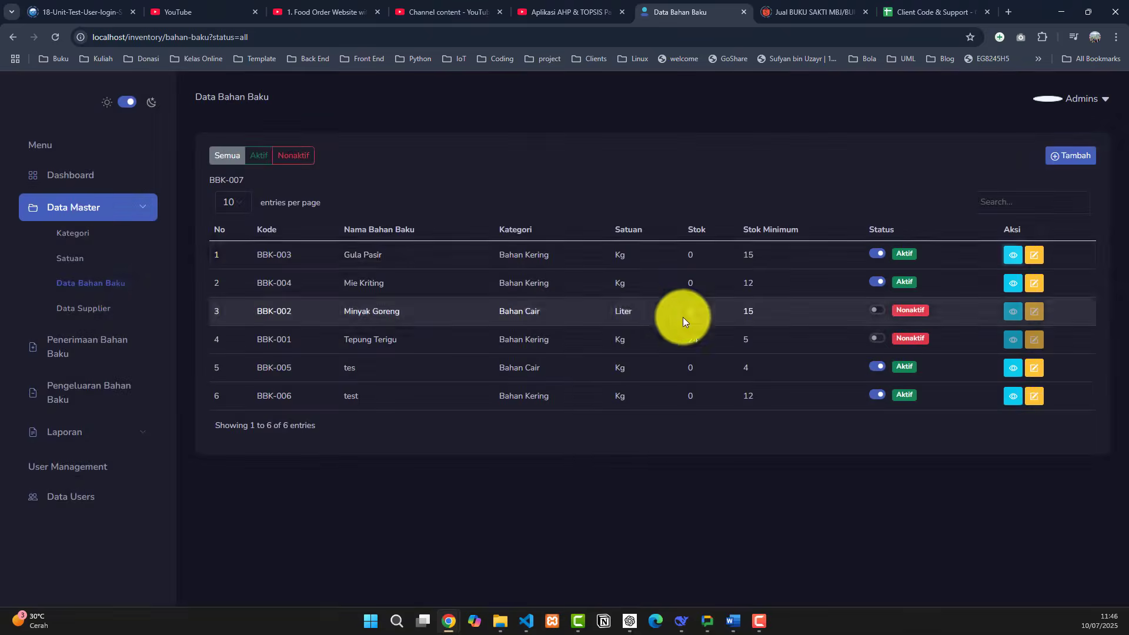
left_click(1073, 157)
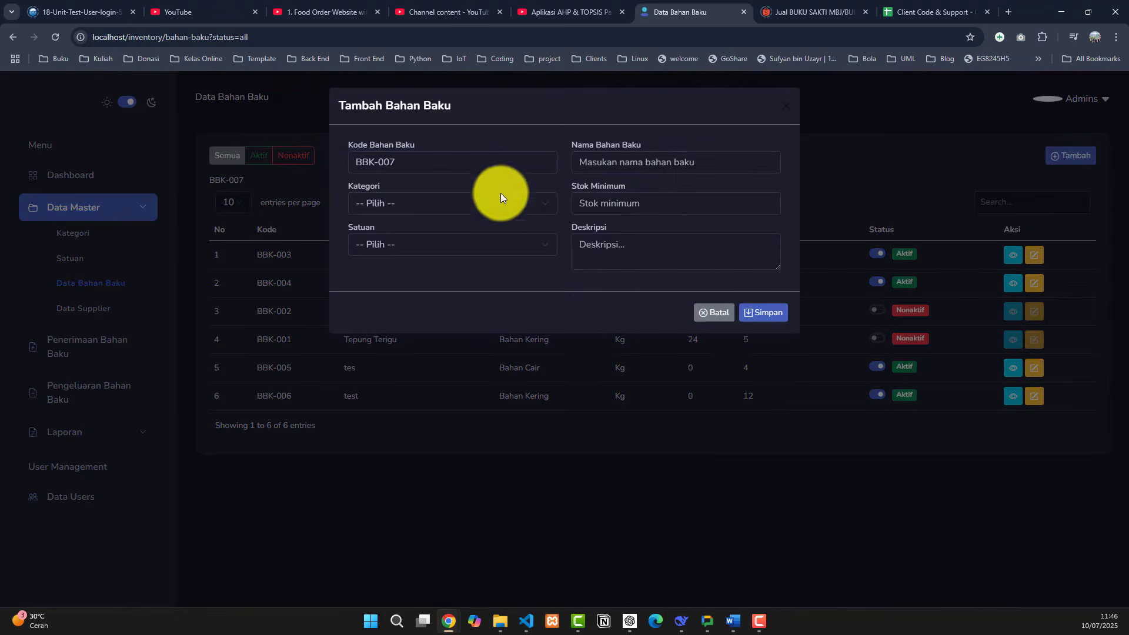
left_click(705, 164)
left_click_drag(493, 162, 341, 163)
left_click(643, 164)
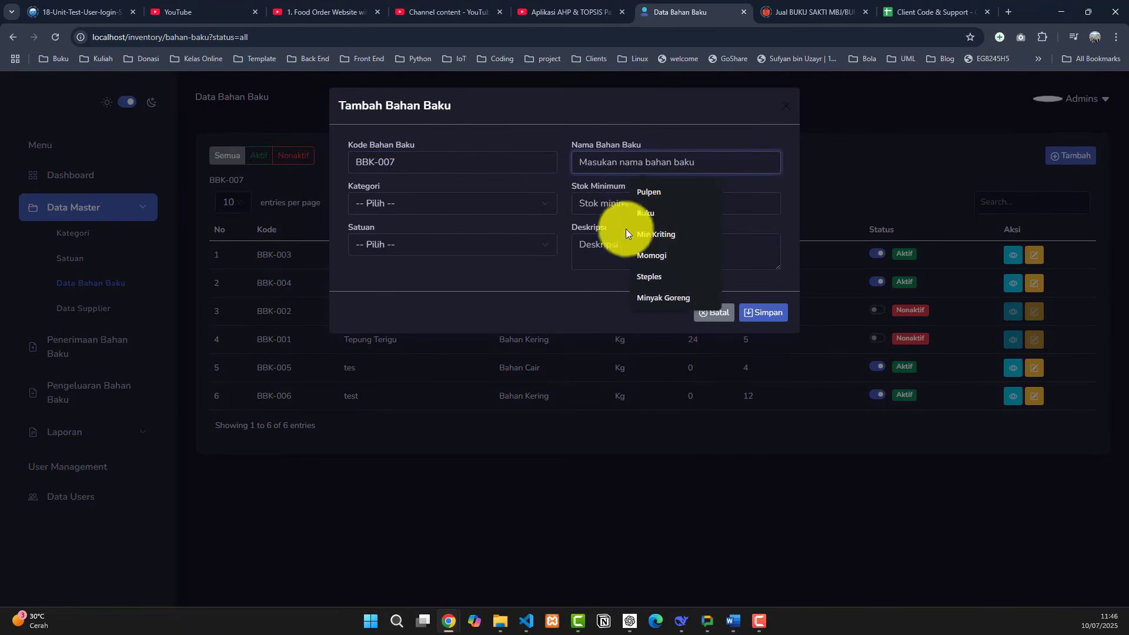
left_click(530, 205)
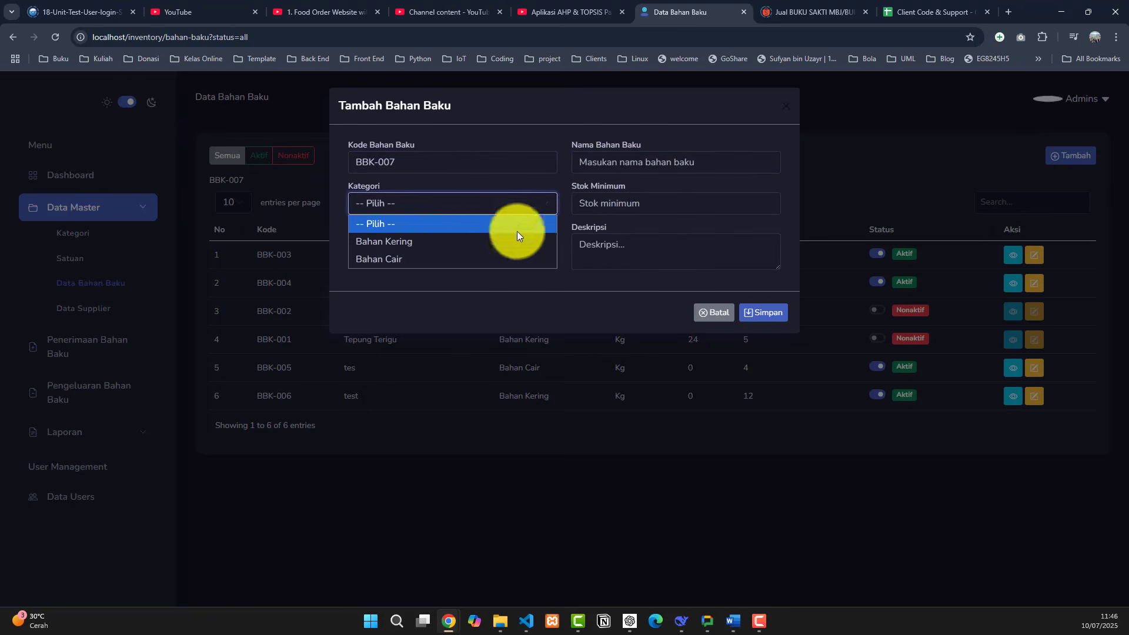
left_click(516, 229)
left_click(590, 211)
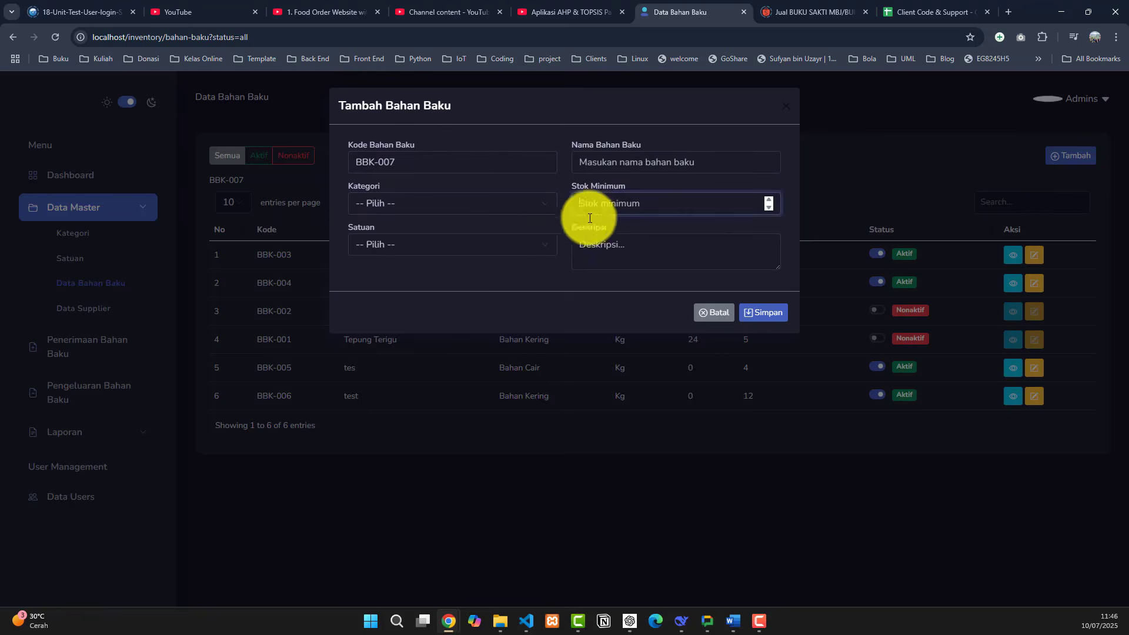
left_click(534, 236)
left_click(592, 295)
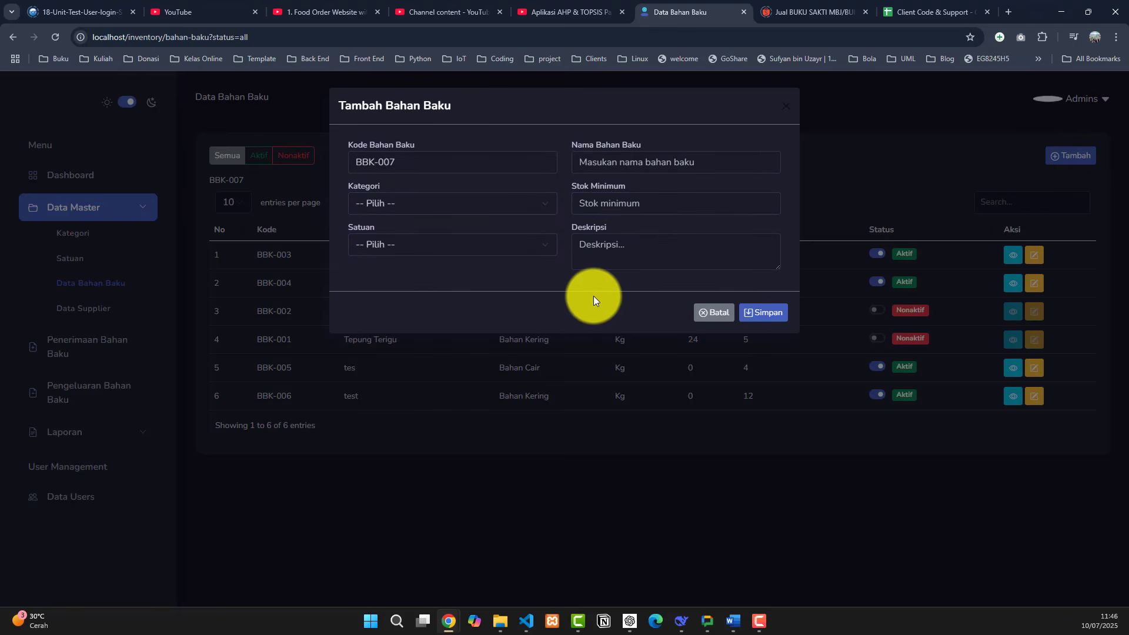
left_click(785, 106)
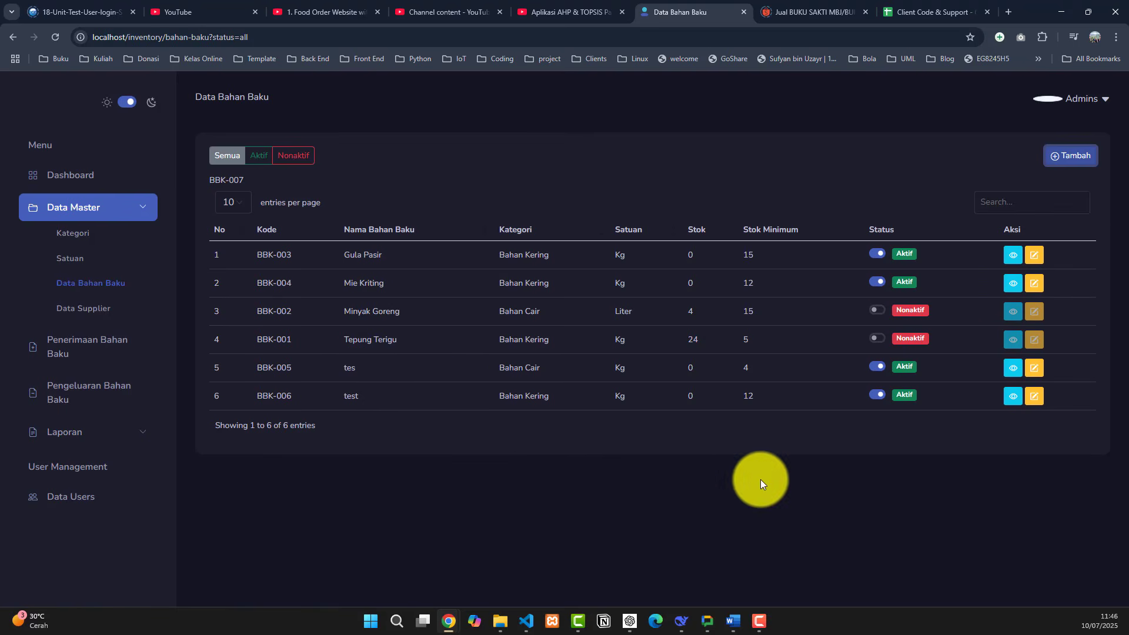
left_click(109, 317)
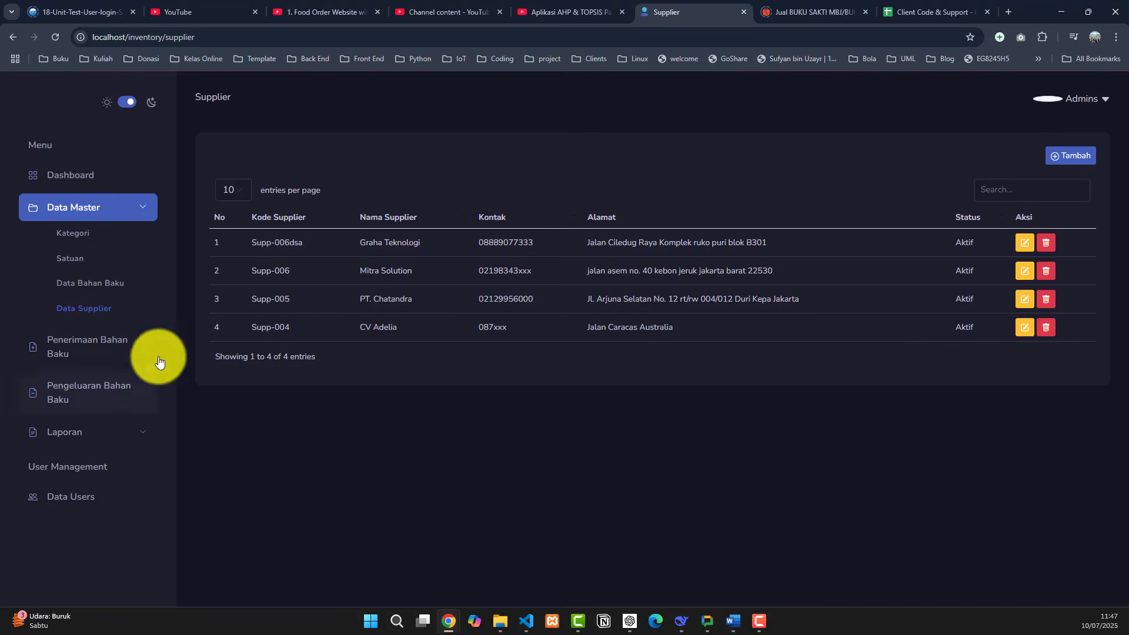
- Open the Penerimaan Bahan Baku receipts page
left_click(114, 352)
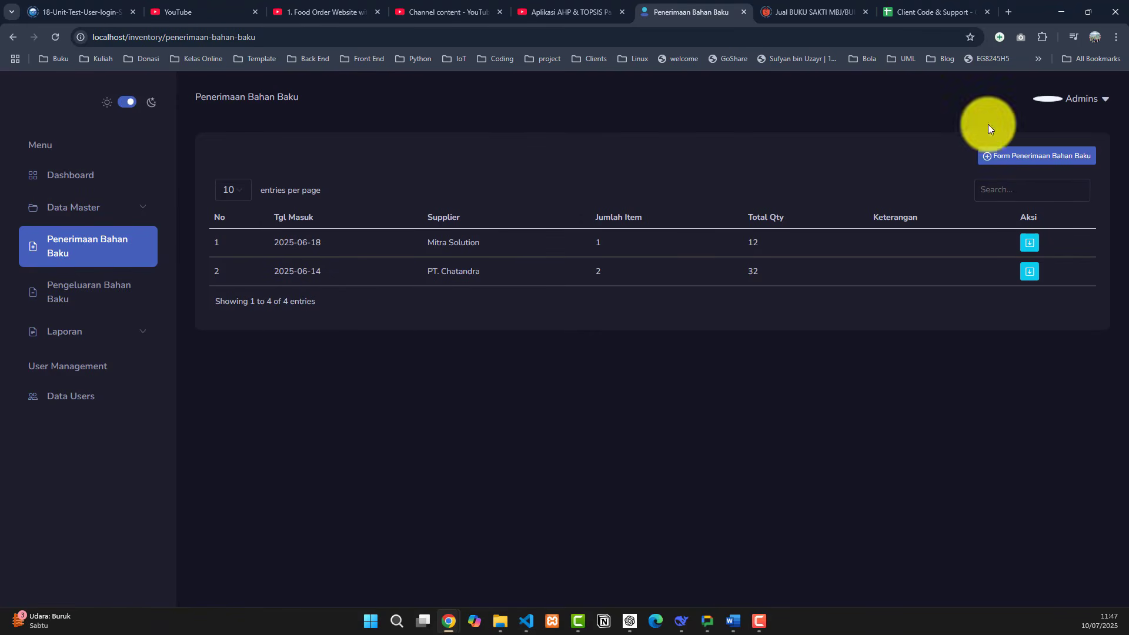
- Start a new raw-material receipt dated 10/07/2025
left_click(1048, 157)
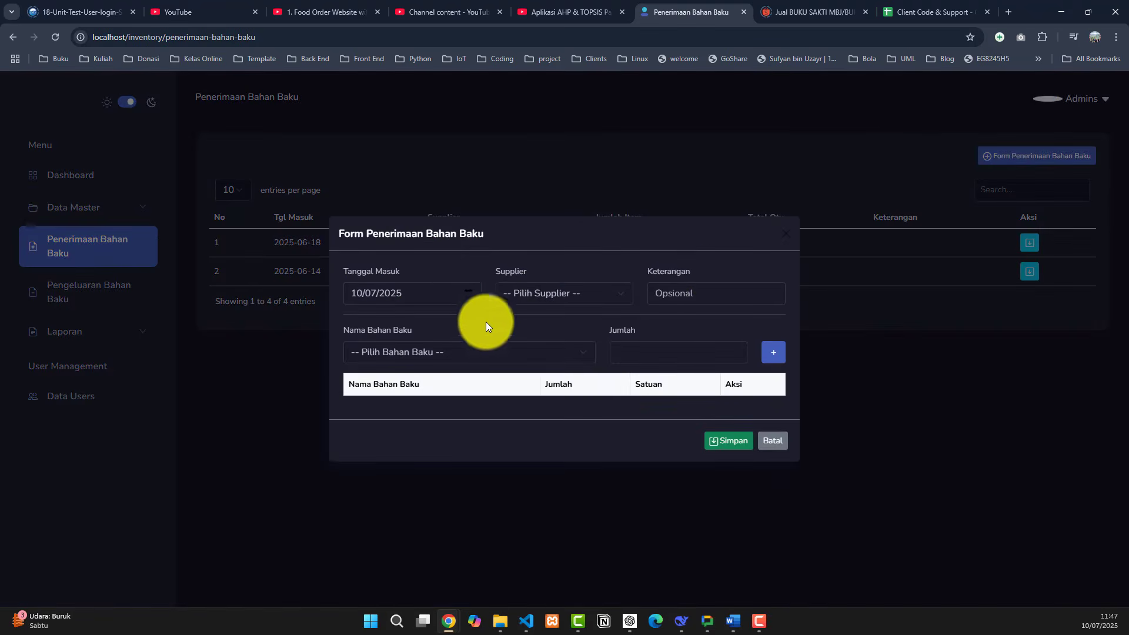
left_click(464, 297)
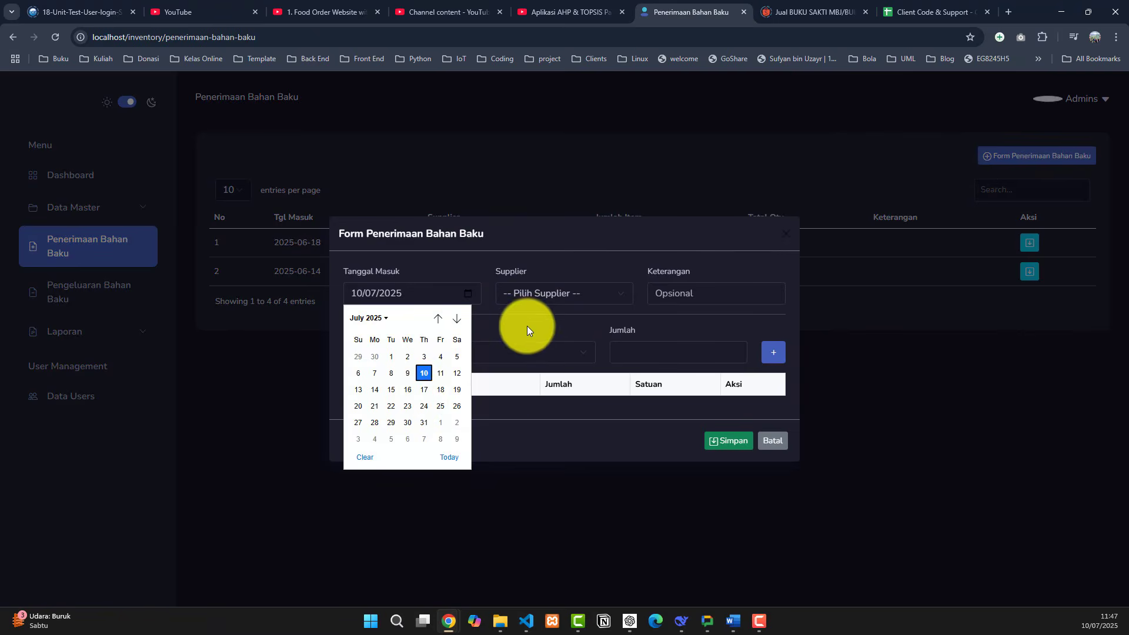
left_click(529, 324)
left_click(470, 295)
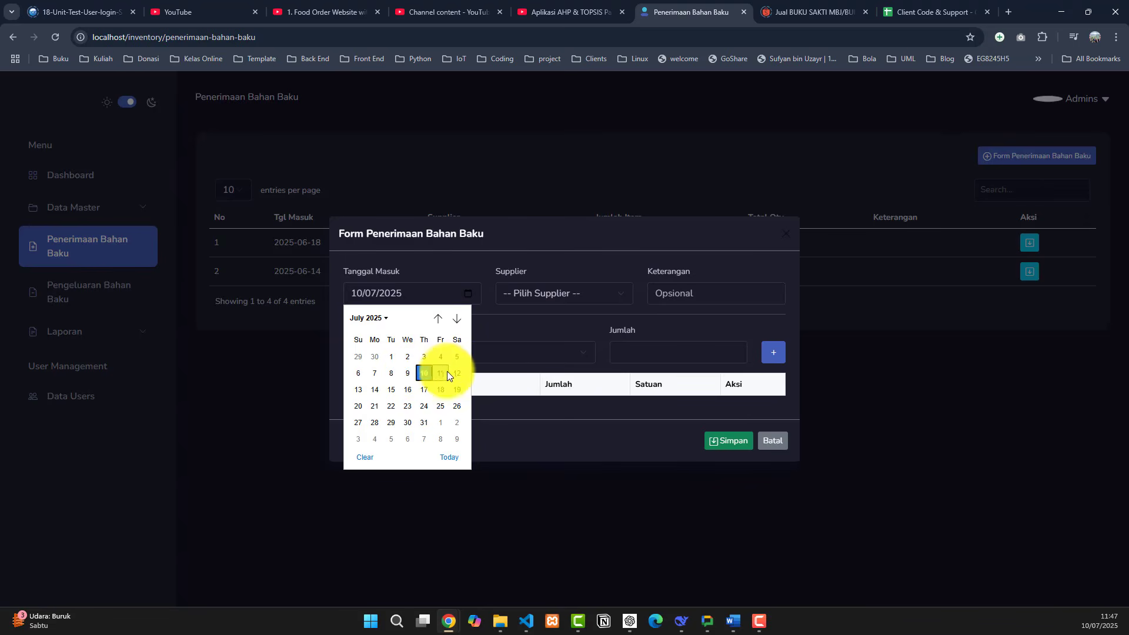
left_click(531, 308)
left_click(579, 301)
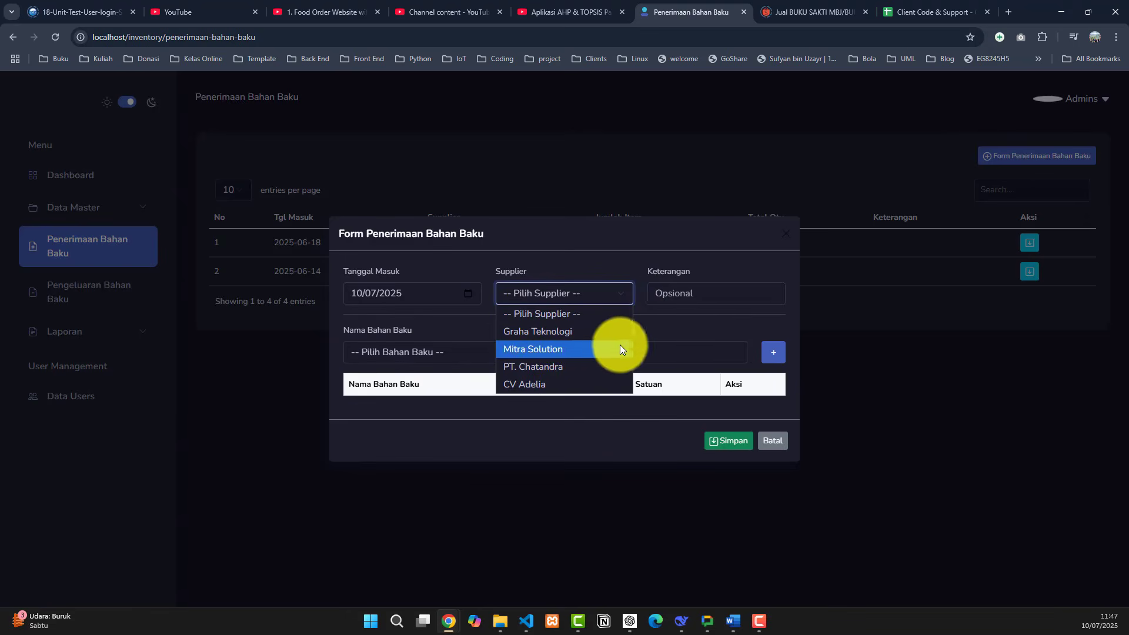
left_click(719, 301)
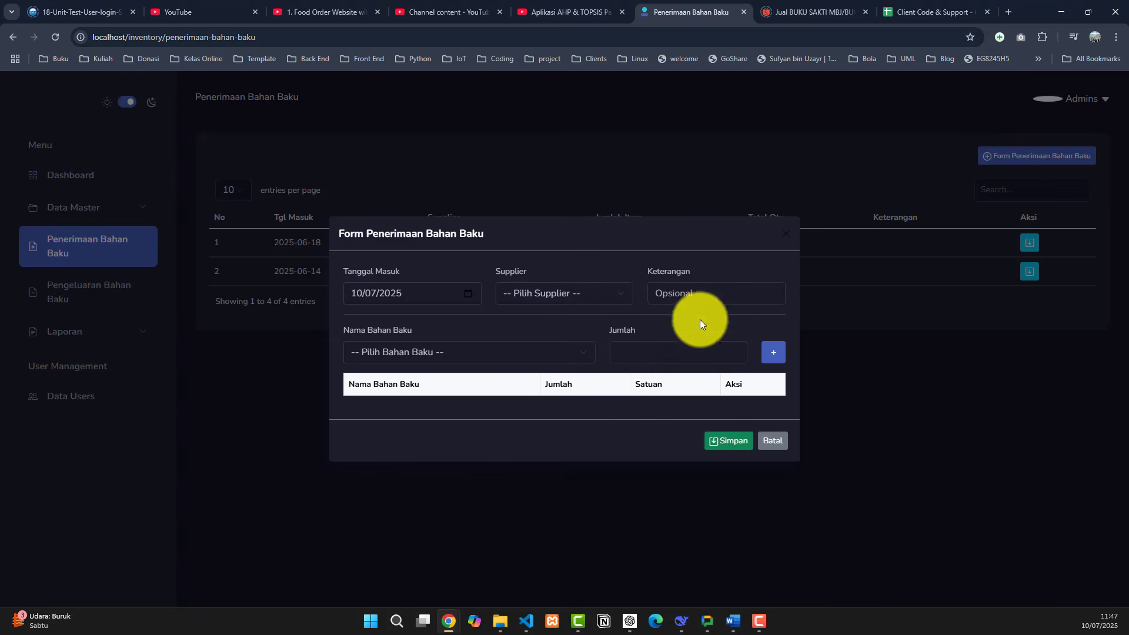
left_click(714, 294)
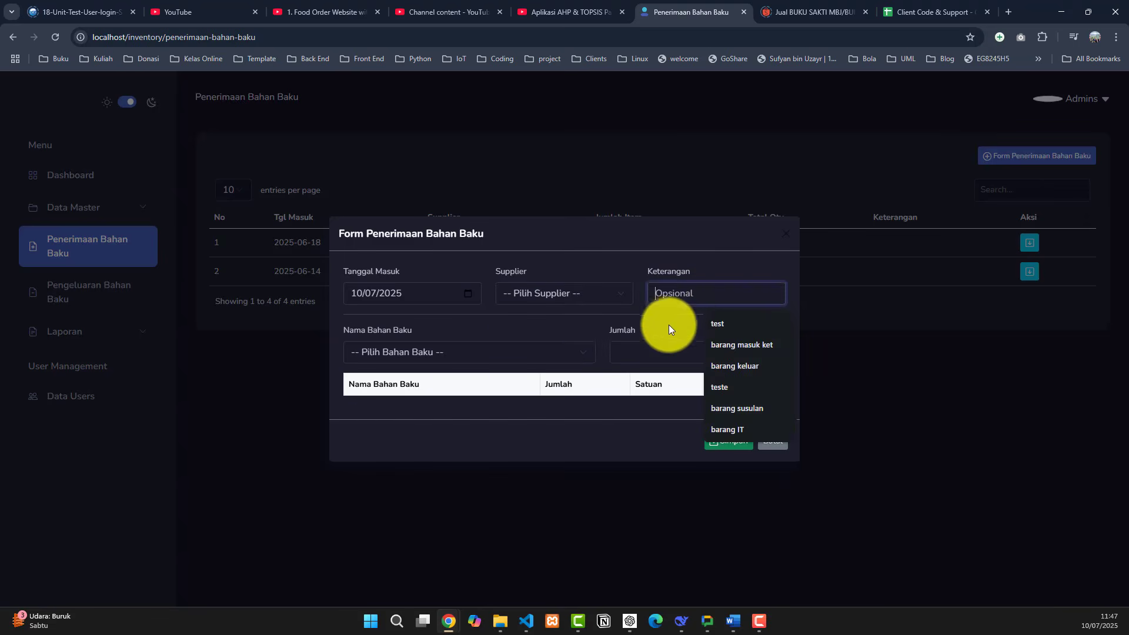
- Add 9 Kg of Gula Pasir to the receipt items
left_click(500, 353)
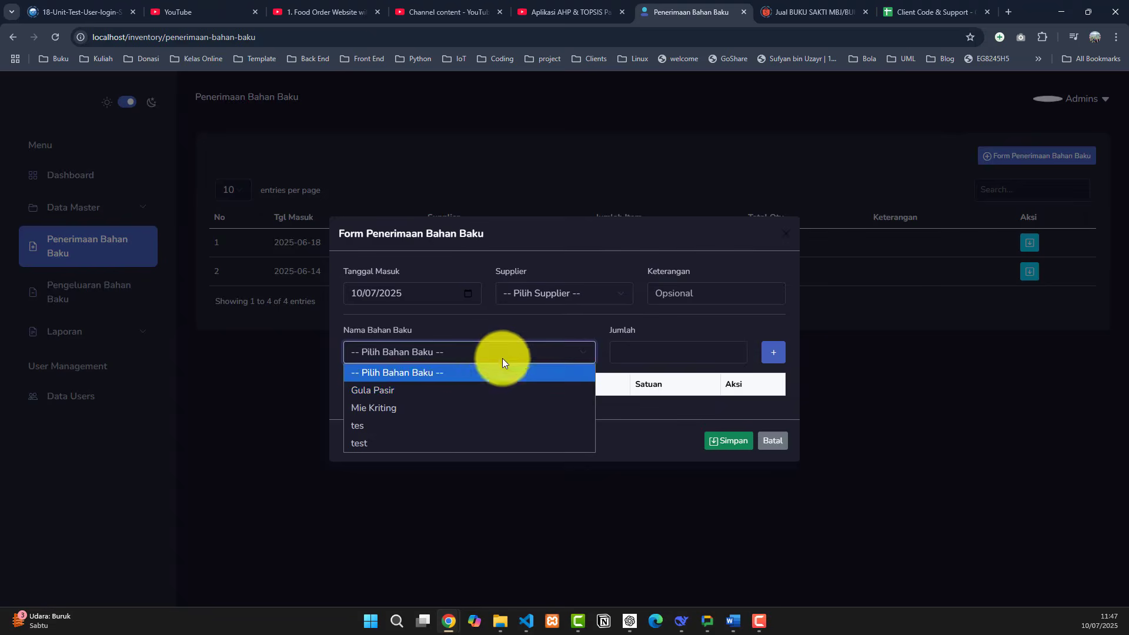
left_click(480, 390)
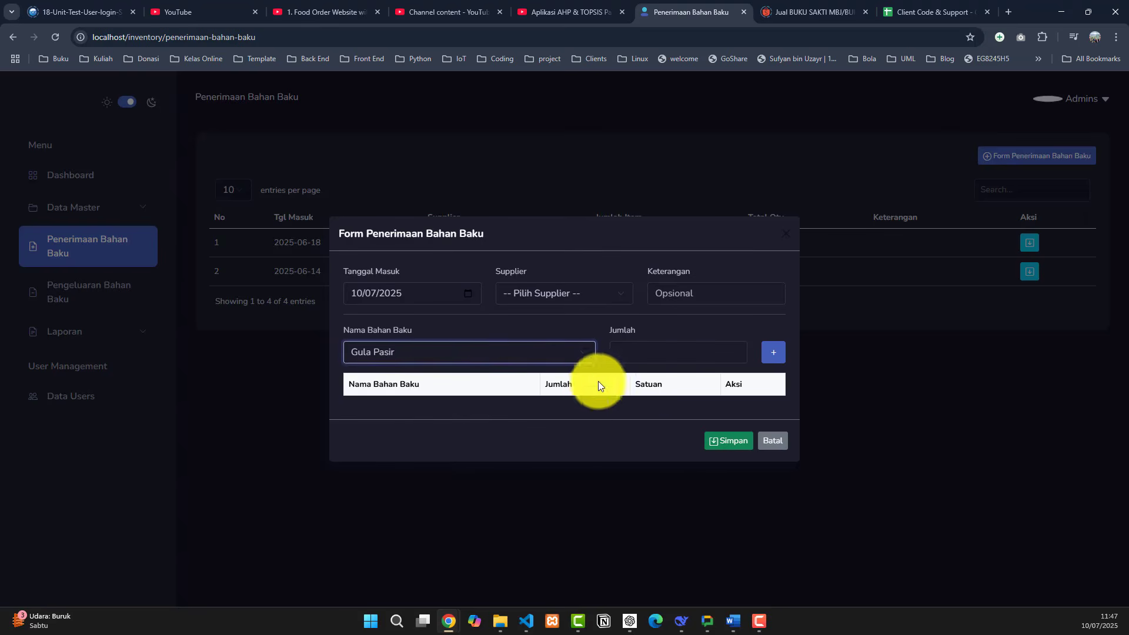
left_click(632, 359)
type("9")
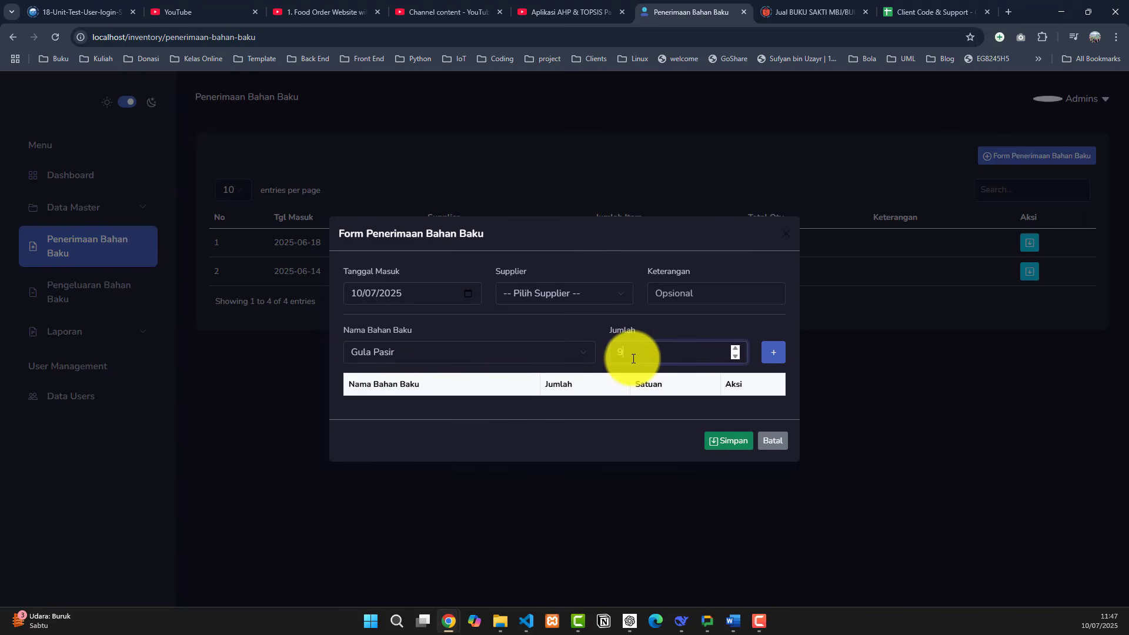
left_click(770, 356)
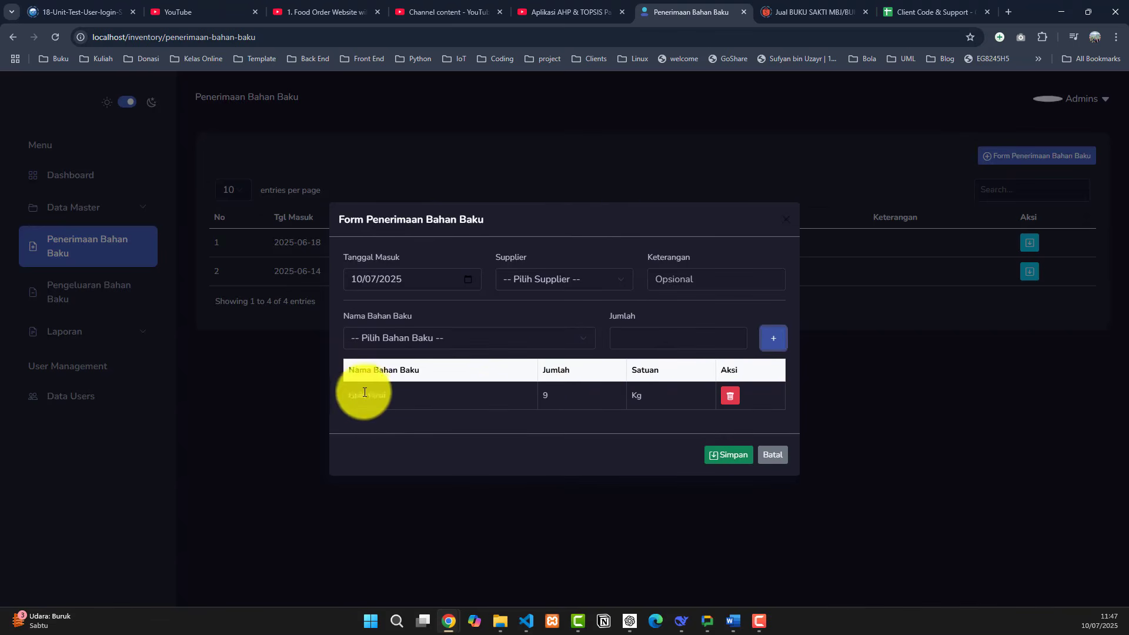
left_click_drag(361, 393, 408, 393)
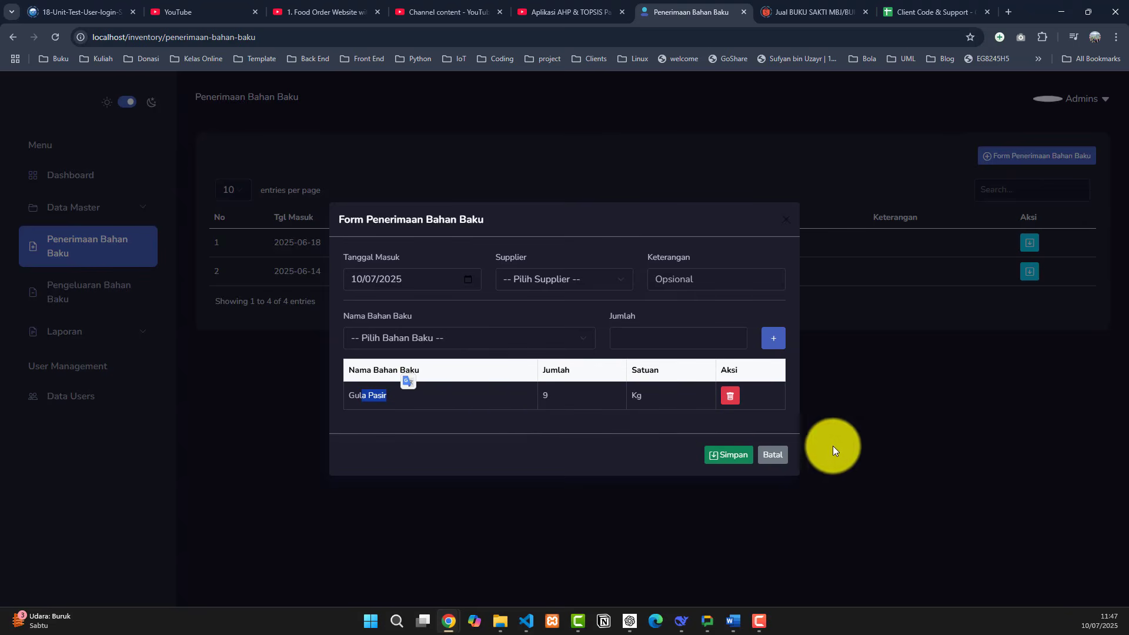
- Choose supplier Graha Teknologi and save the receipt
left_click(742, 461)
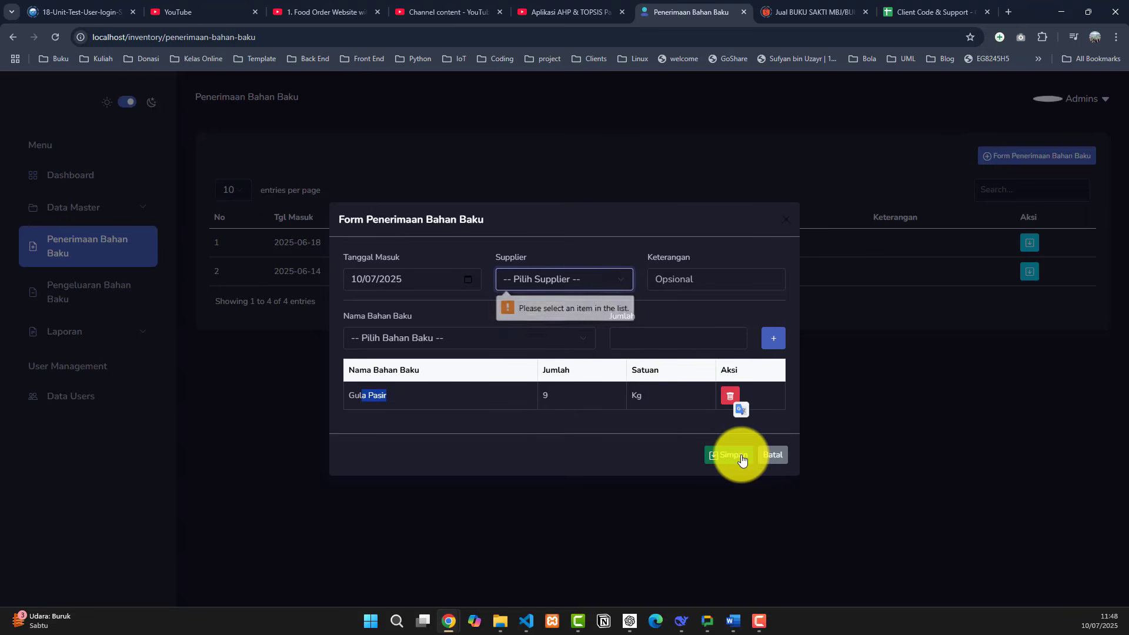
left_click(552, 277)
left_click(552, 318)
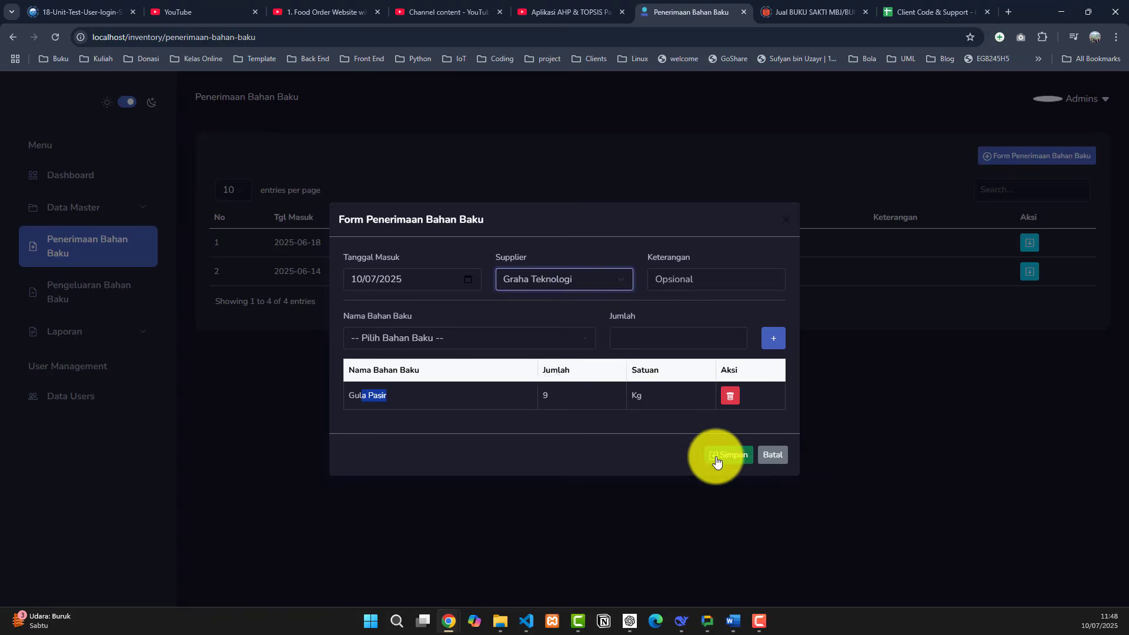
left_click(716, 459)
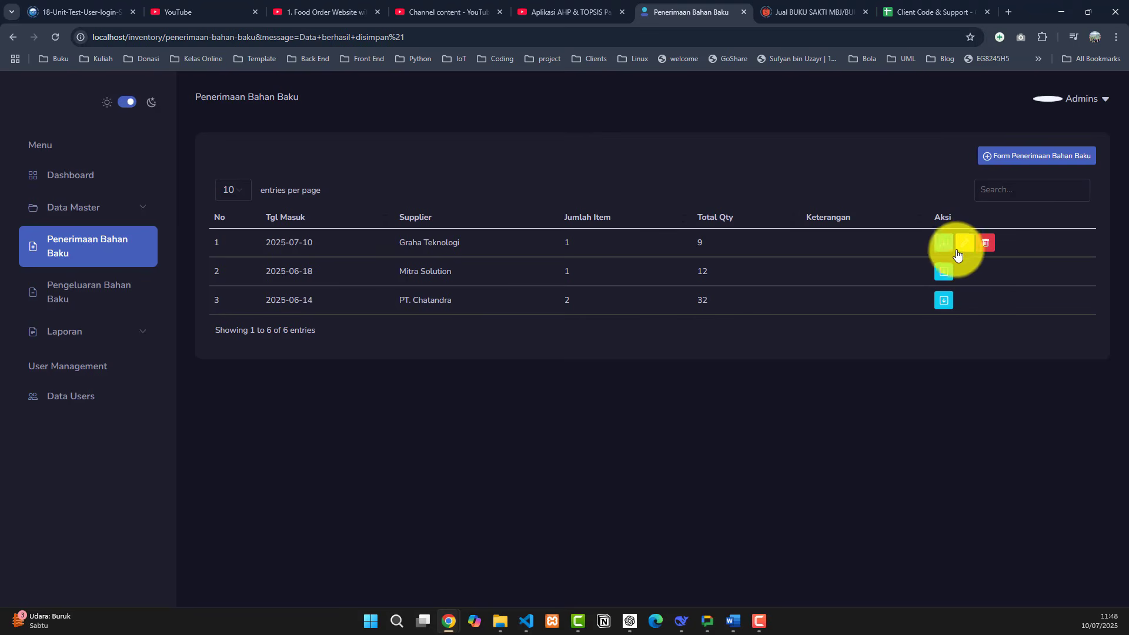
- Expand the 2025-07-10 receipt to show Gula Pasir, Bahan Kering, 9 Kg
left_click(944, 249)
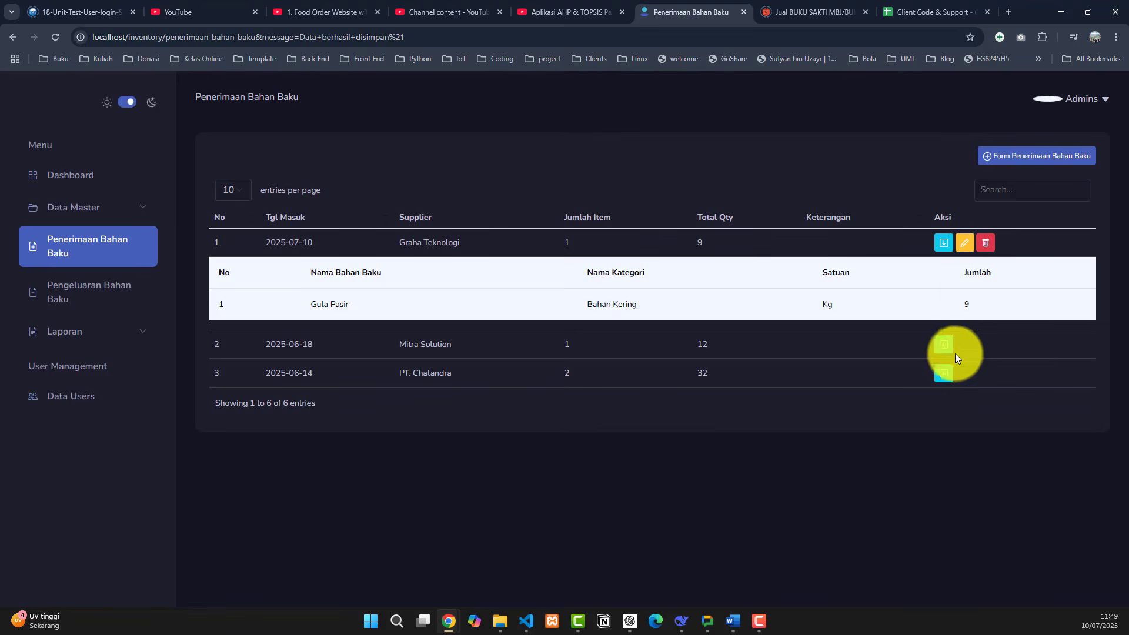
- Expand the item details of the 2025-06-18 and 2025-06-14 receipts, then go to Pengeluaran Bahan Baku
left_click(944, 345)
left_click(944, 446)
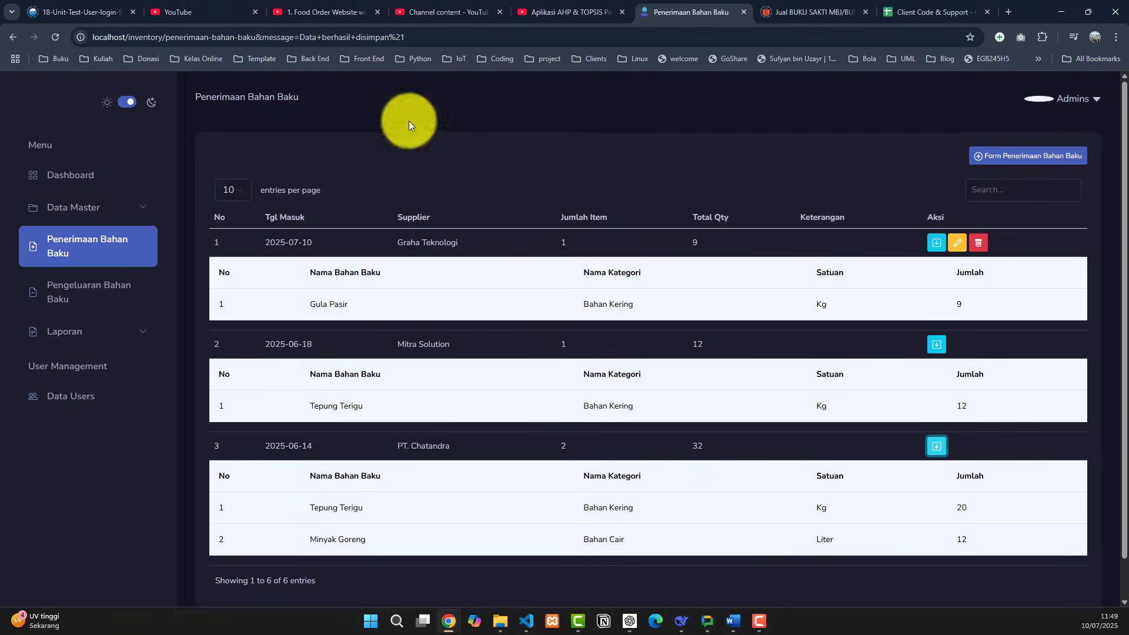
scroll(318, 245, "down", 1)
left_click(111, 294)
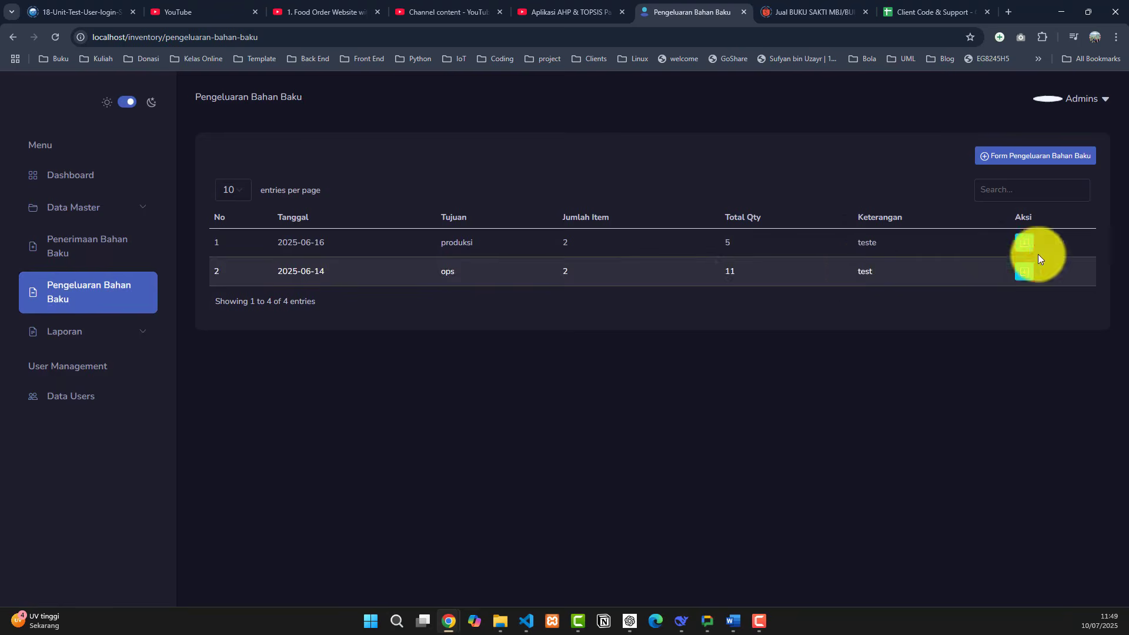
- Show the items of the 2025-06-16 and 2025-06-14 outflows and open a new outflow form
left_click(1023, 242)
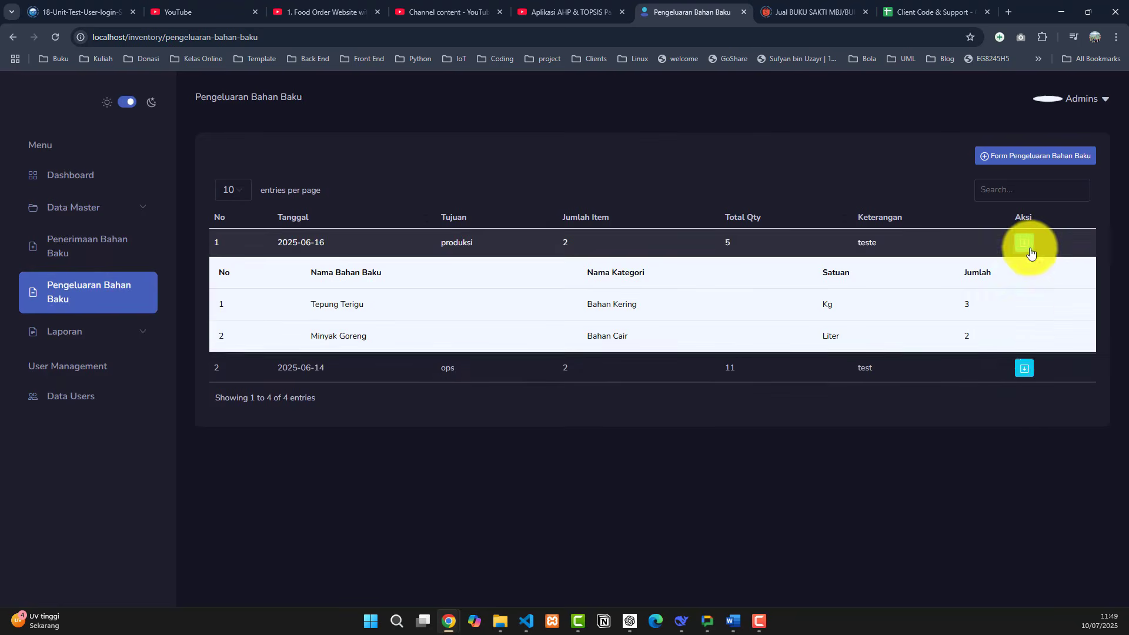
left_click(1026, 379)
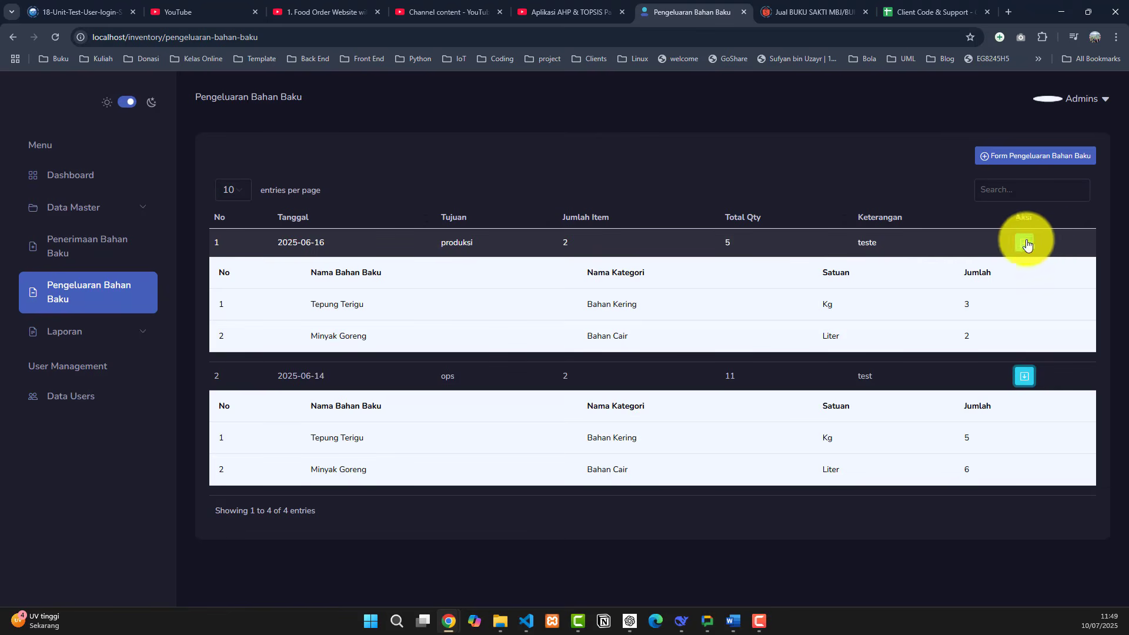
left_click(1032, 167)
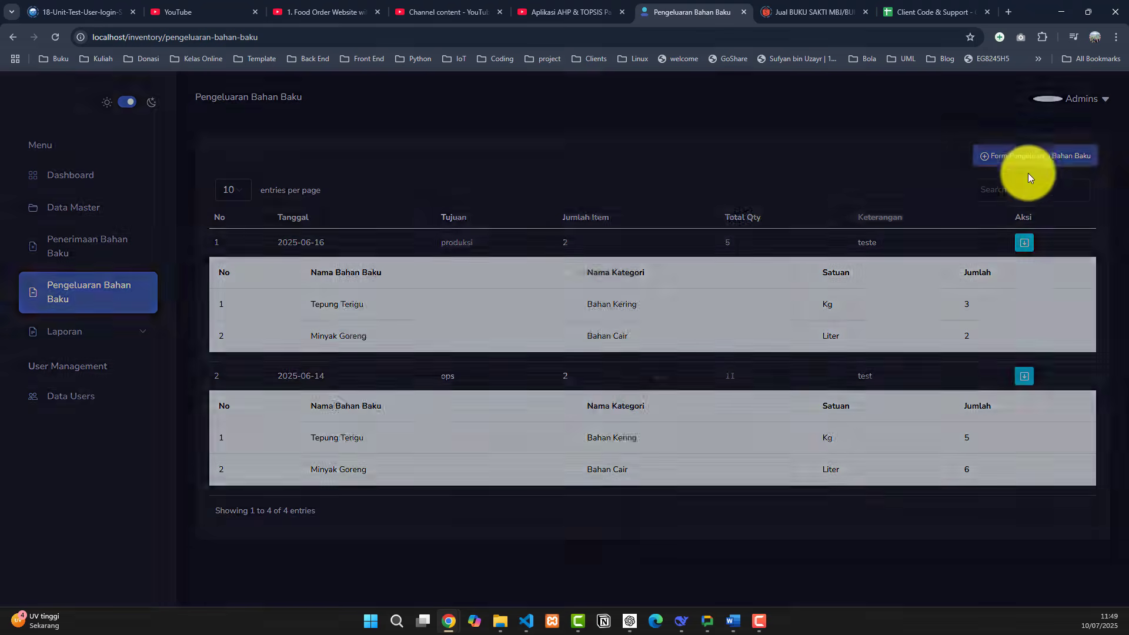
- Draft an outflow to devisi IT, note test, with 9 Kg Gula Pasir, then cancel it
left_click(518, 294)
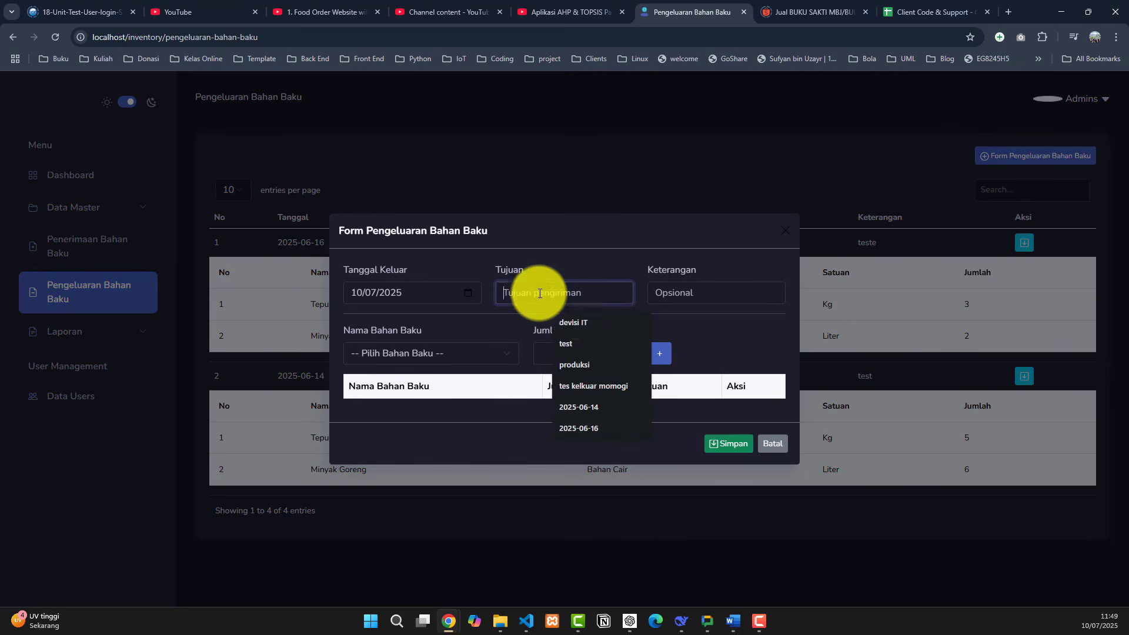
left_click(567, 323)
left_click(664, 294)
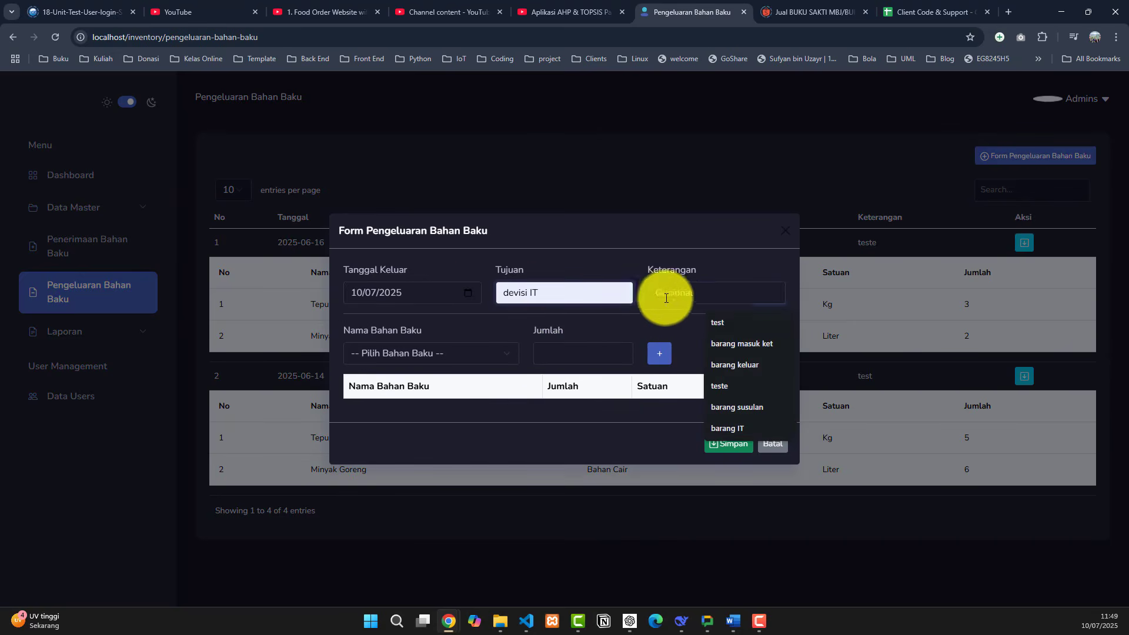
left_click(731, 327)
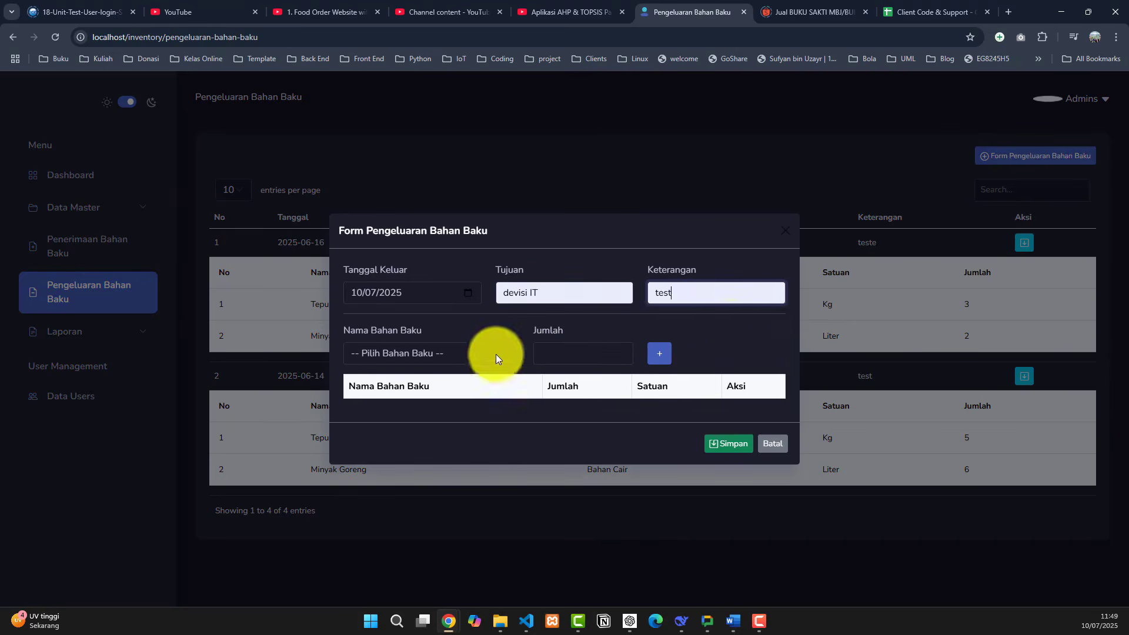
left_click(494, 355)
left_click(460, 387)
left_click(564, 356)
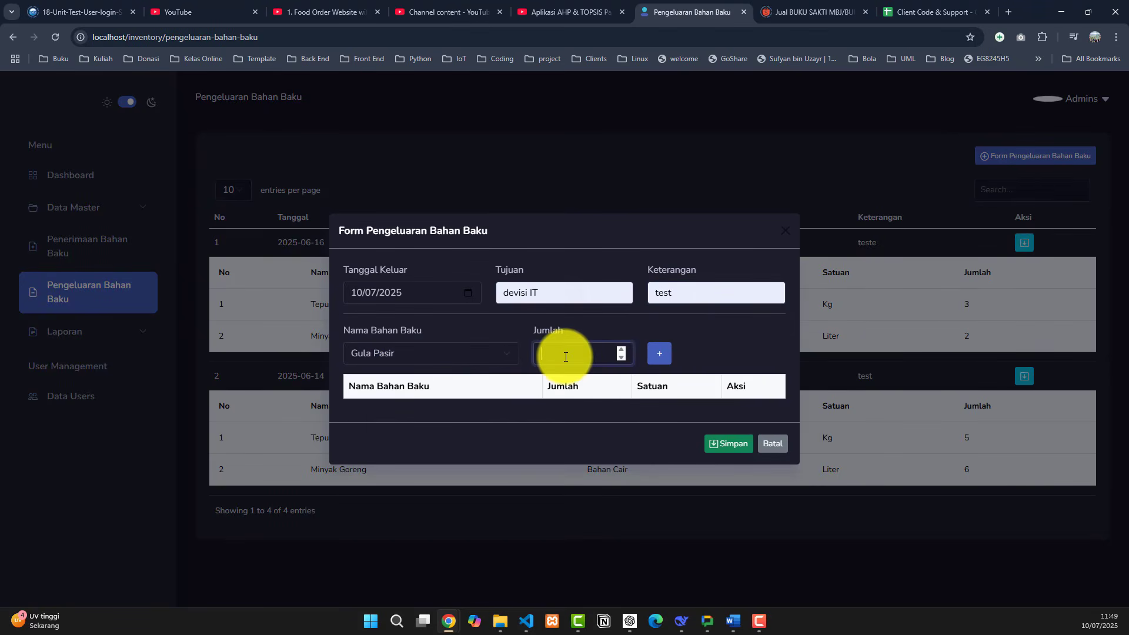
type("9")
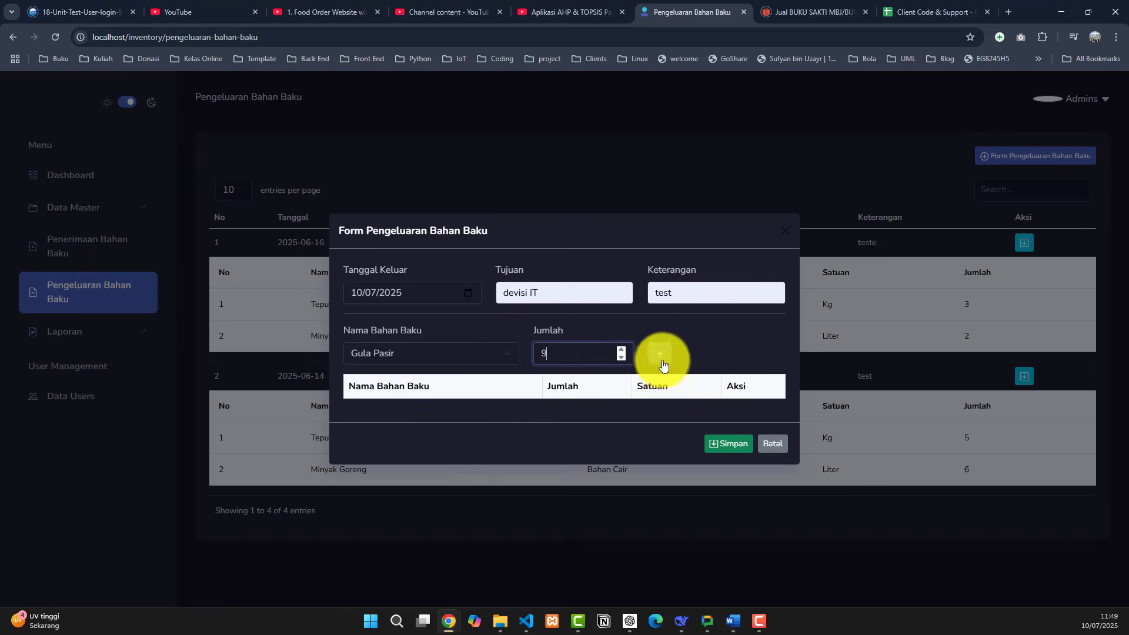
left_click(652, 354)
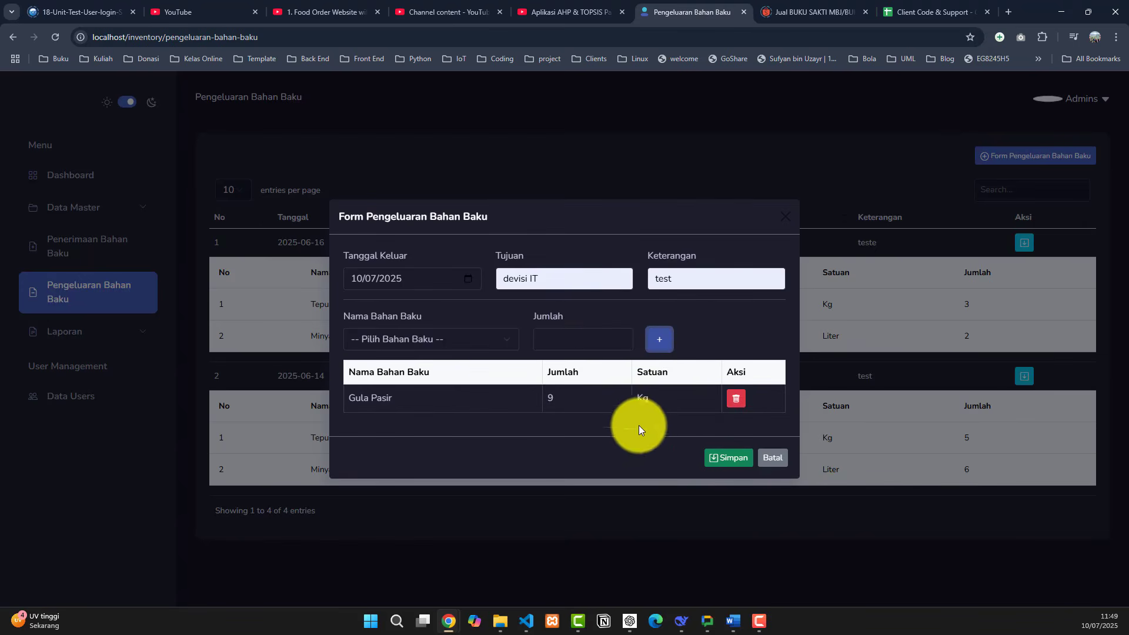
left_click(771, 457)
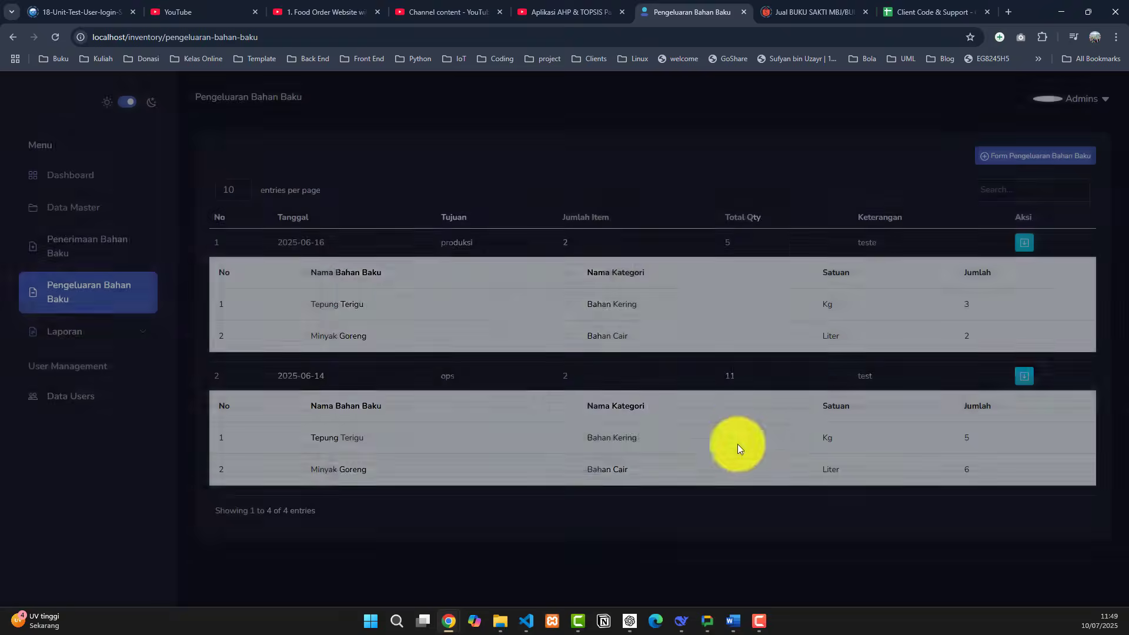
- Confirm Gula Pasir's stock is 9 in Data Bahan Baku and return to the outflow page
left_click(82, 210)
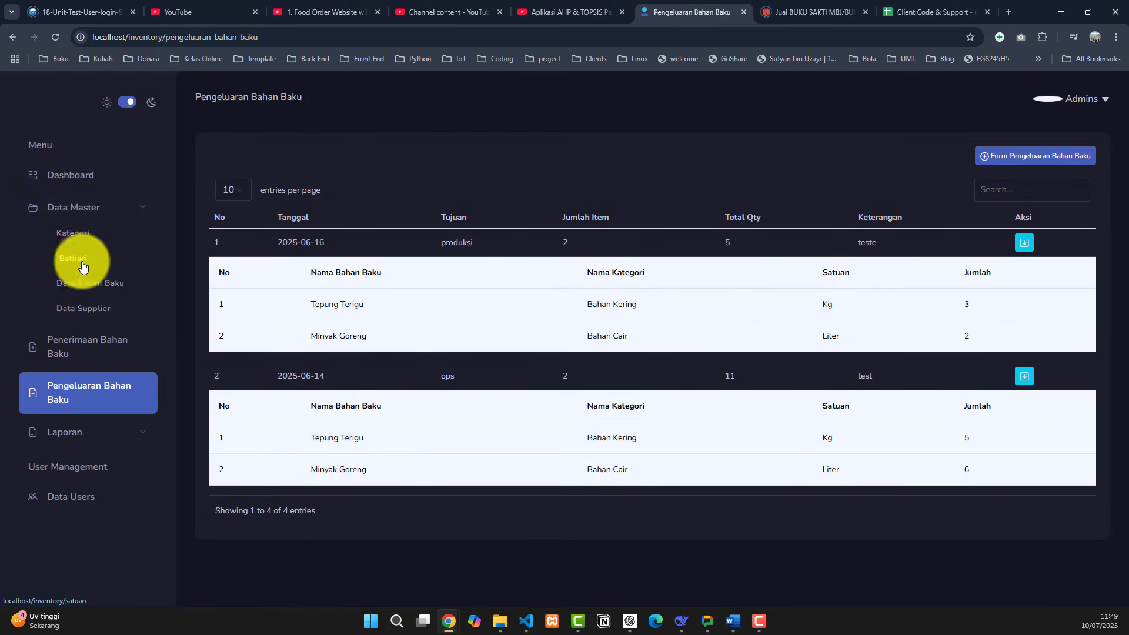
left_click(88, 299)
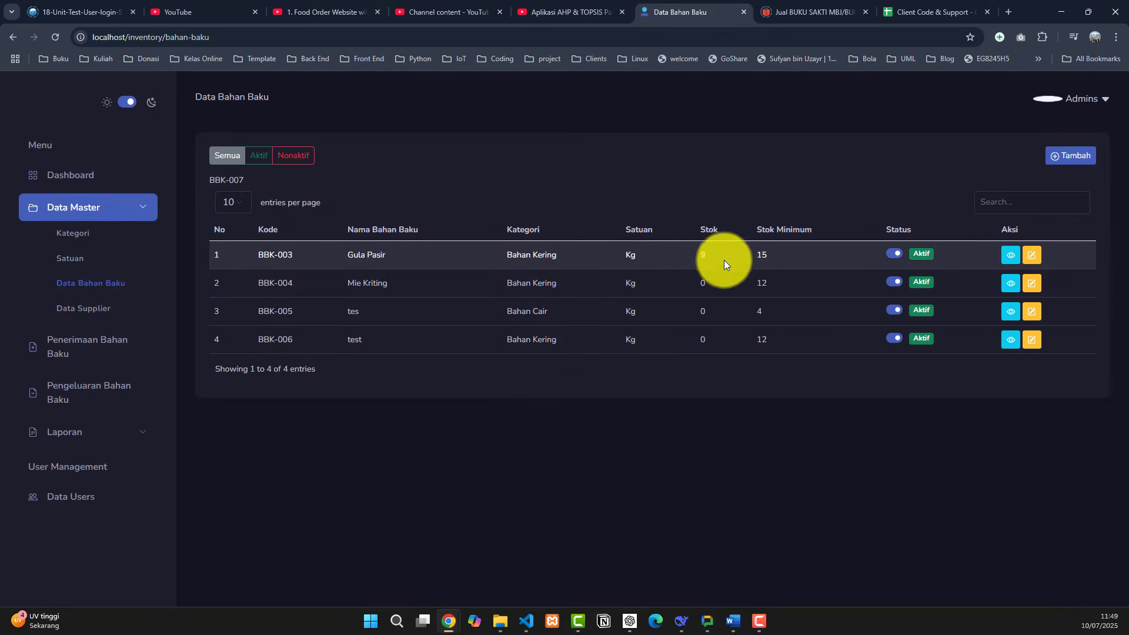
double_click(709, 259)
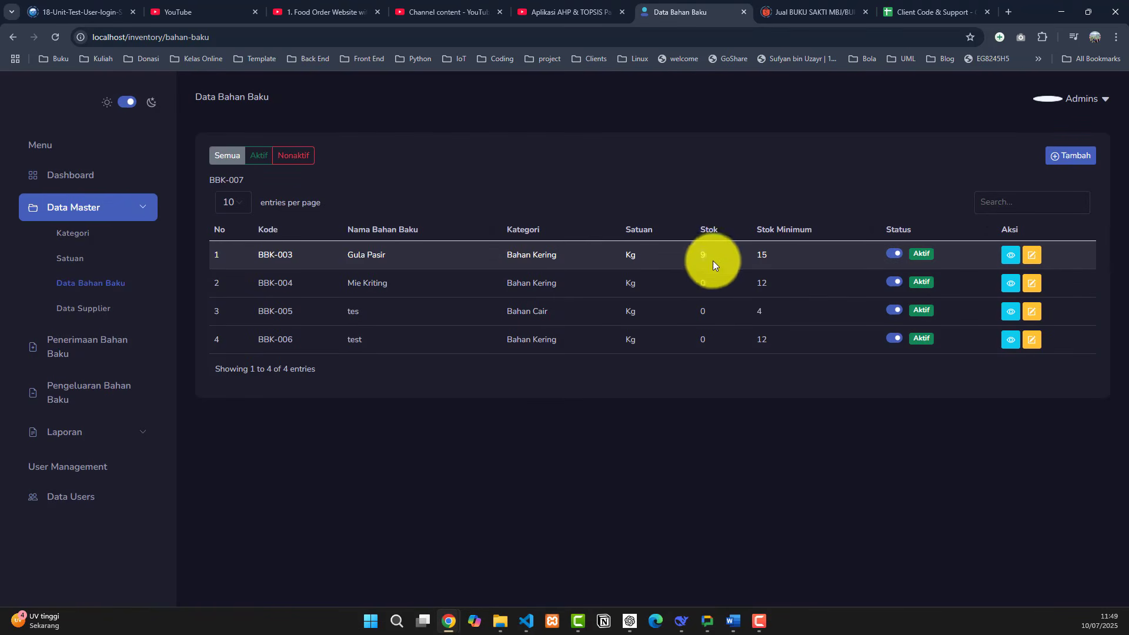
left_click(94, 391)
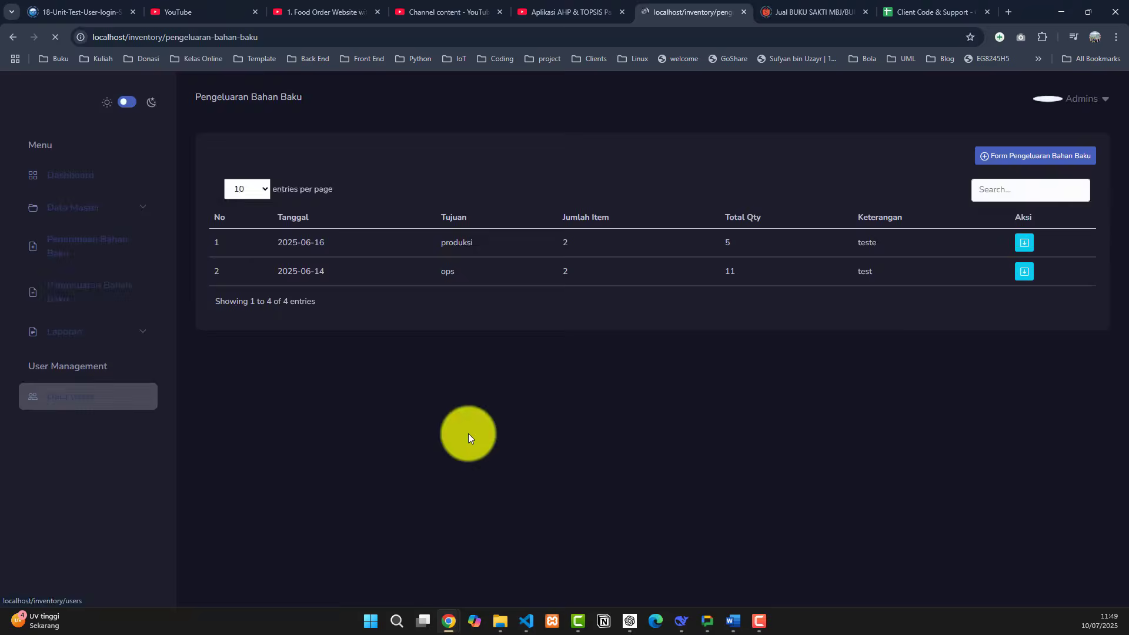
- Save a new outflow to devisi IT with note test and a Gula Pasir item line
left_click(1026, 158)
left_click(549, 292)
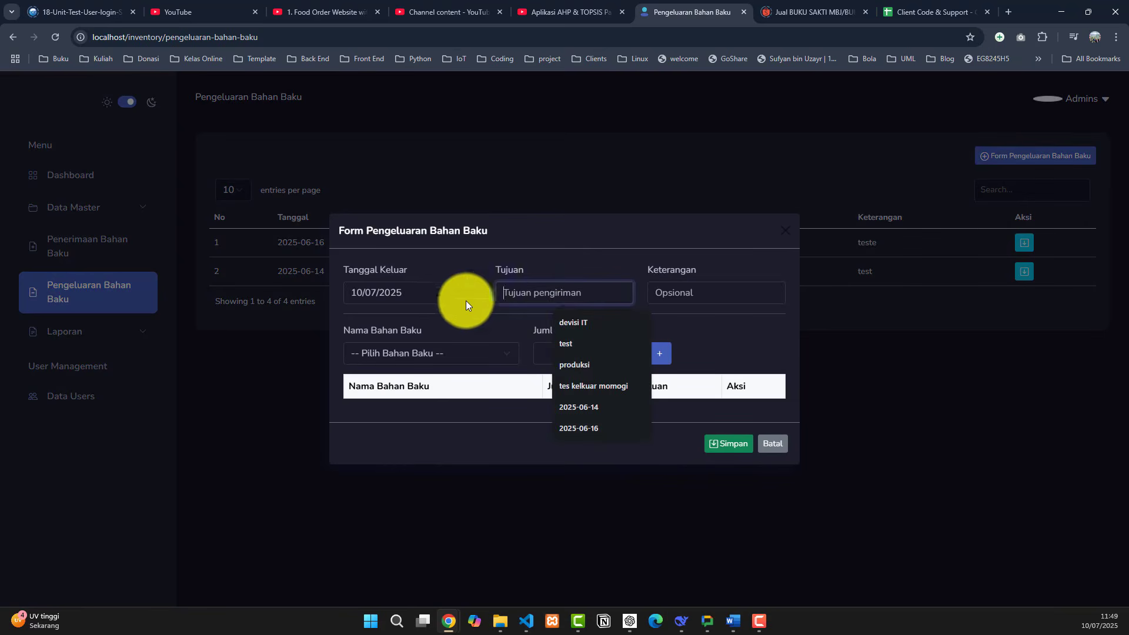
left_click(591, 321)
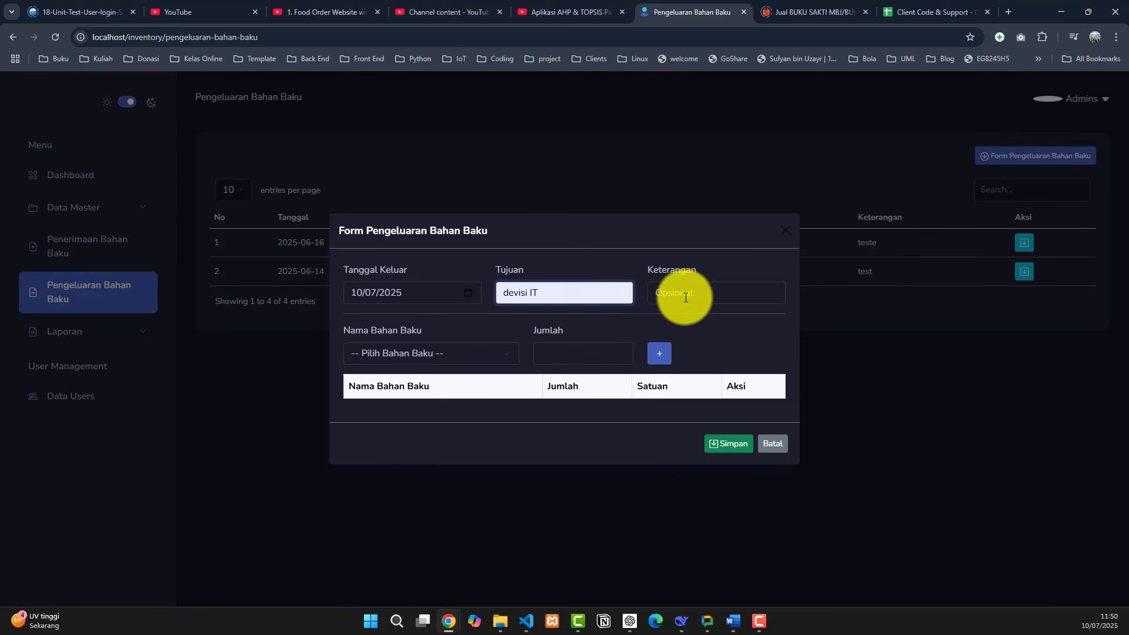
left_click(684, 296)
left_click(717, 326)
left_click(432, 352)
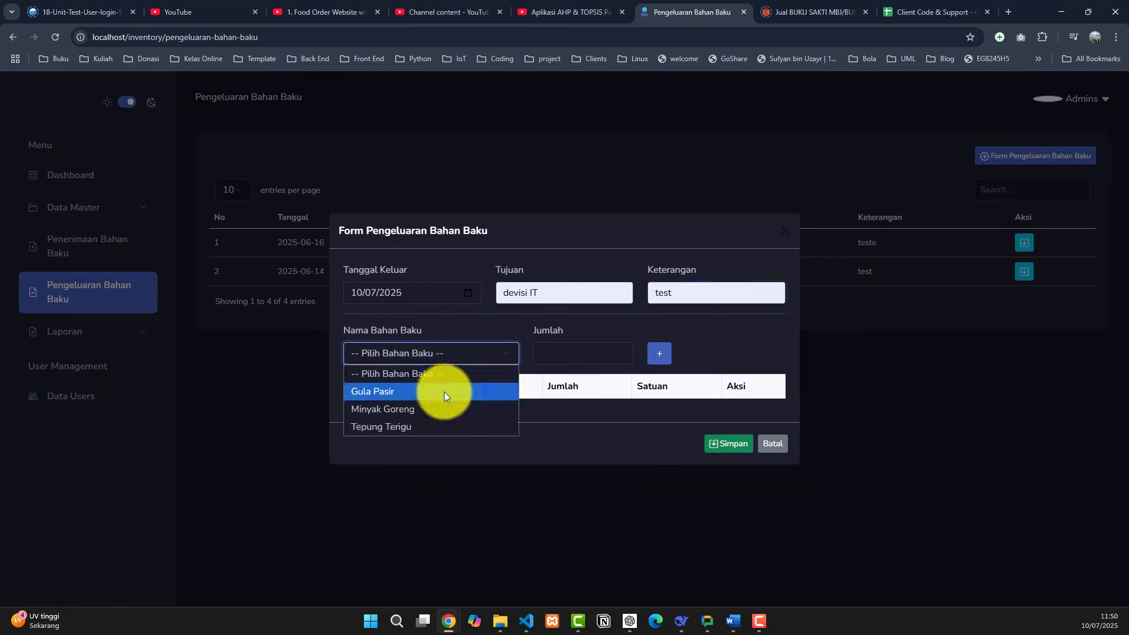
left_click(443, 392)
left_click(562, 352)
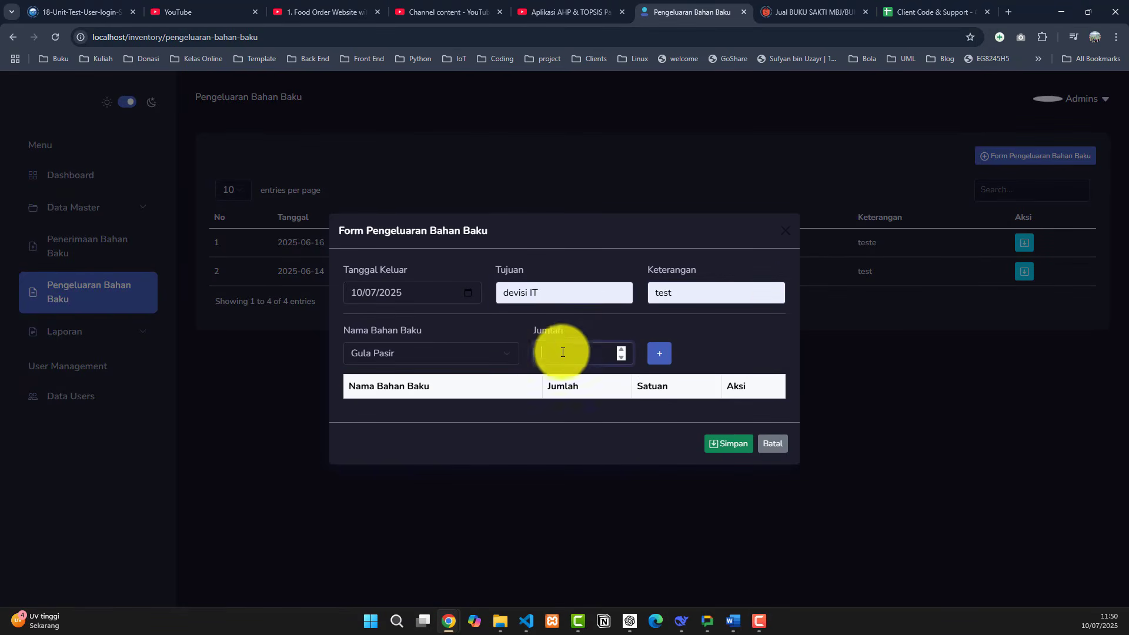
type("8")
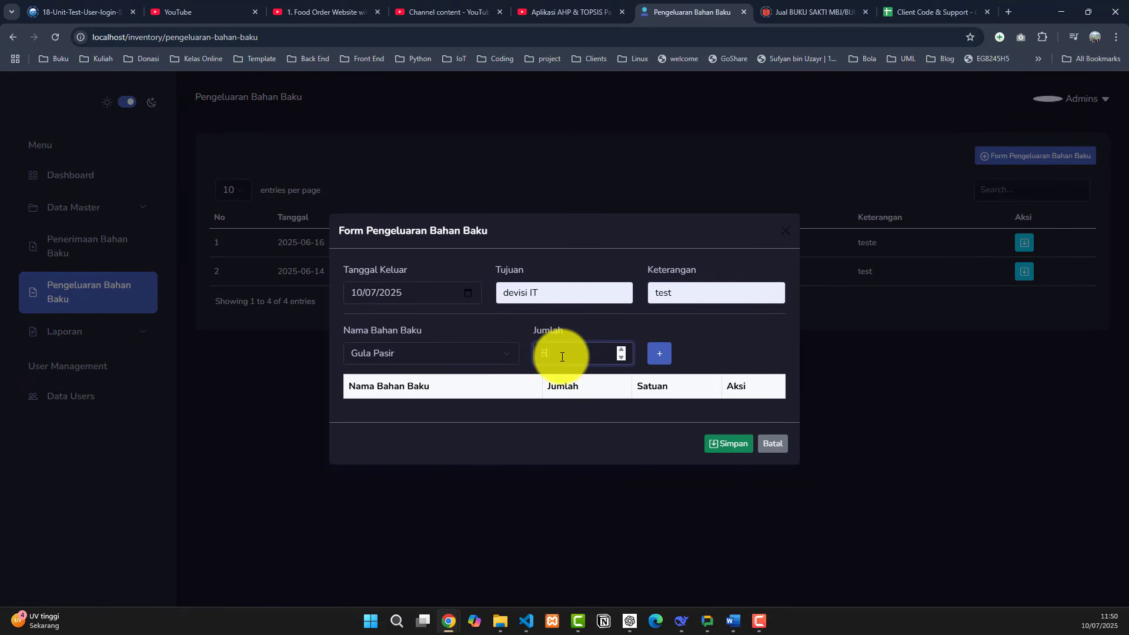
left_click(659, 354)
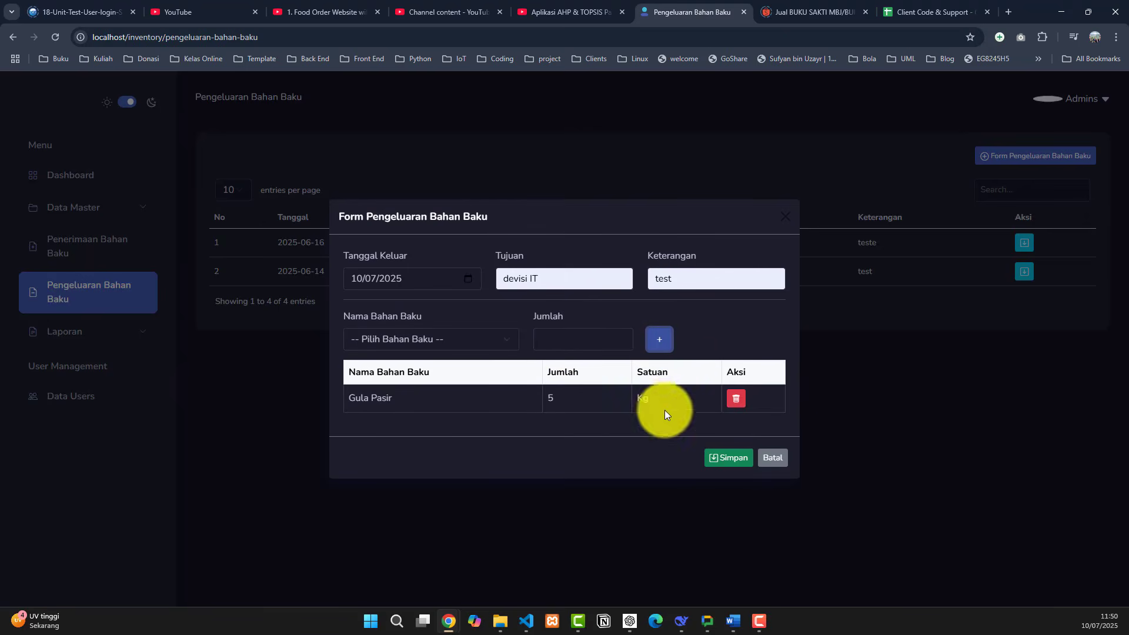
left_click(728, 458)
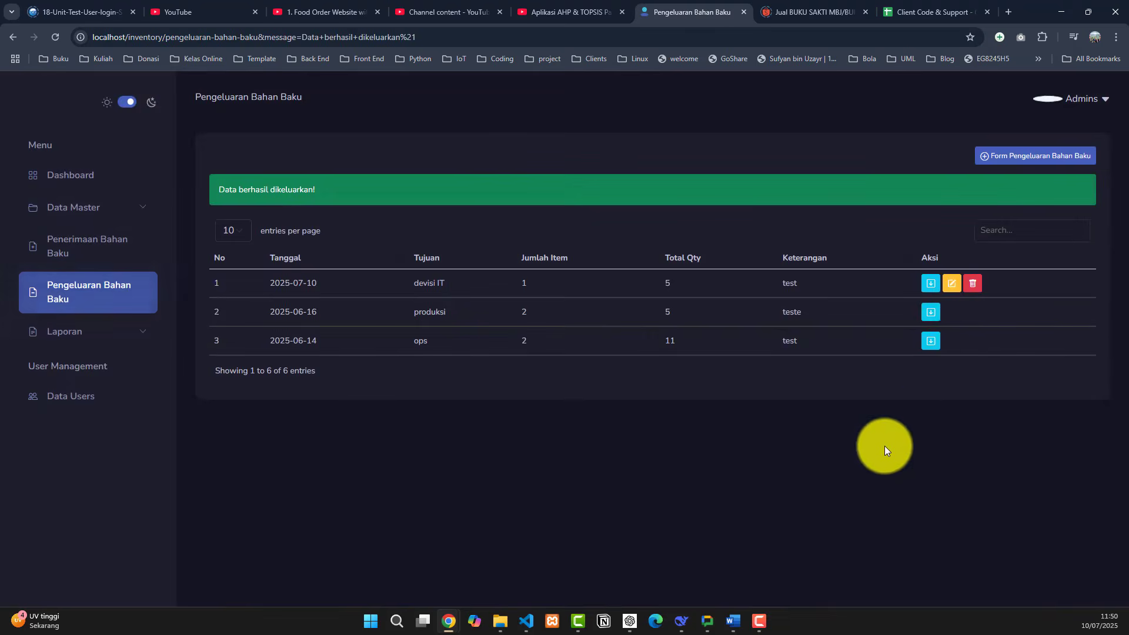
left_click(930, 283)
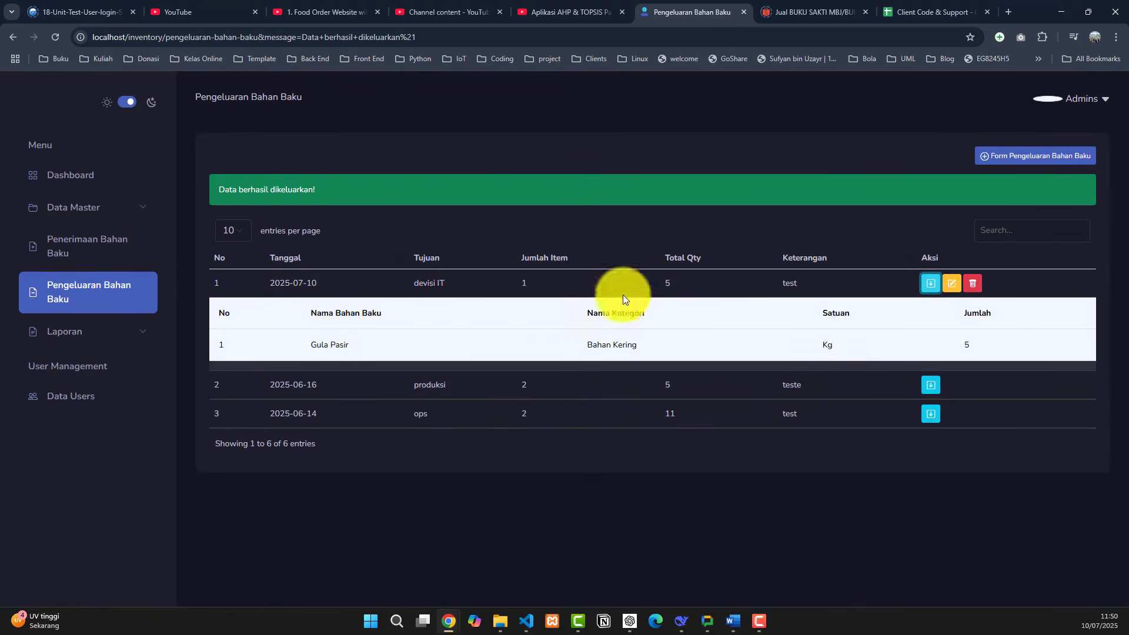
left_click(84, 219)
left_click(88, 284)
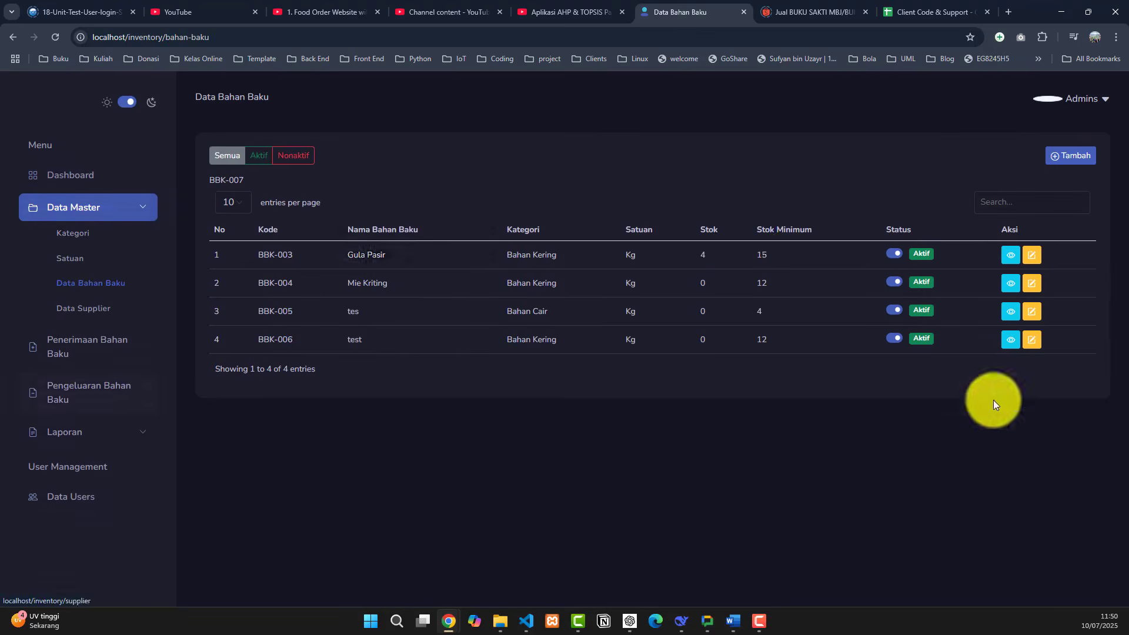
double_click(711, 256)
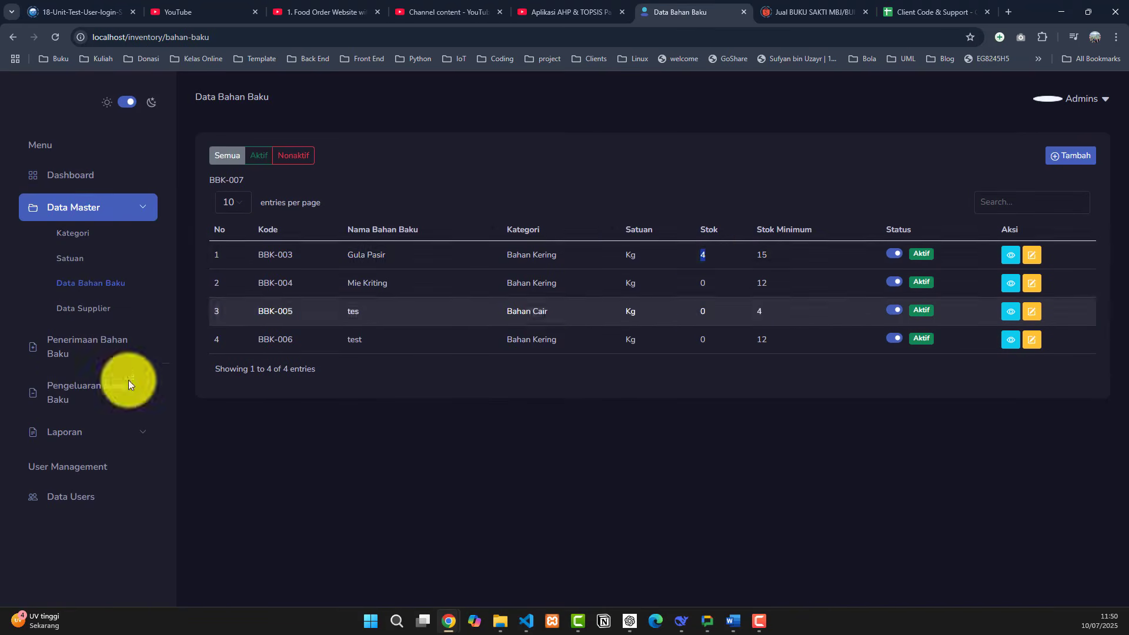
left_click(88, 385)
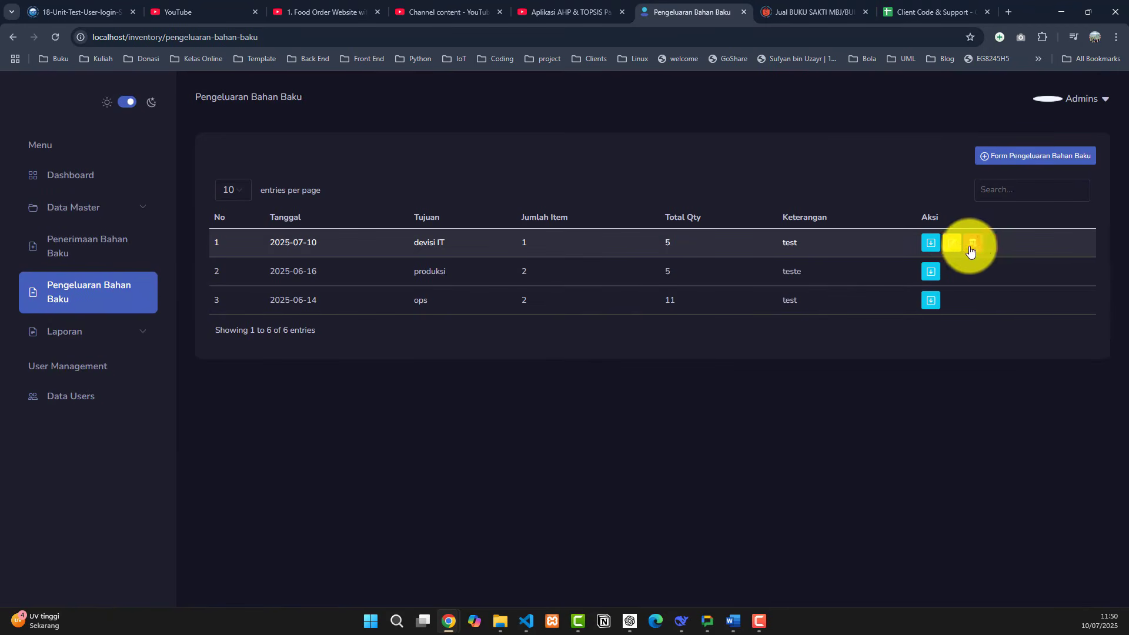
- Check the dashboard's receipt count of 9, view the raw-material receipts list, and return to the outflow list
left_click(74, 178)
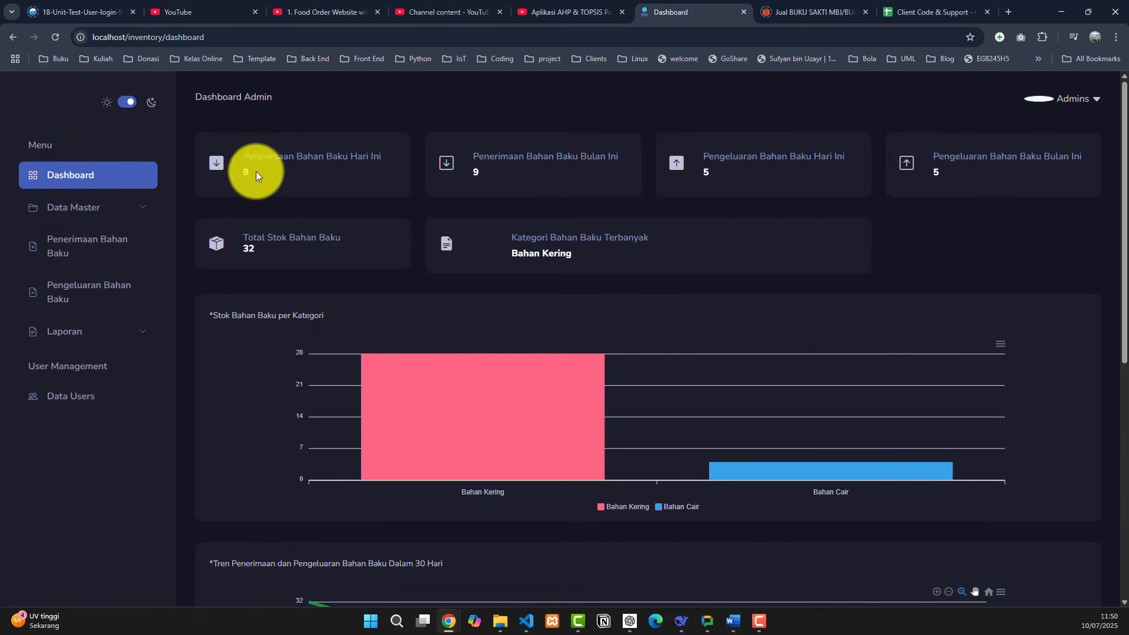
left_click_drag(255, 172, 244, 171)
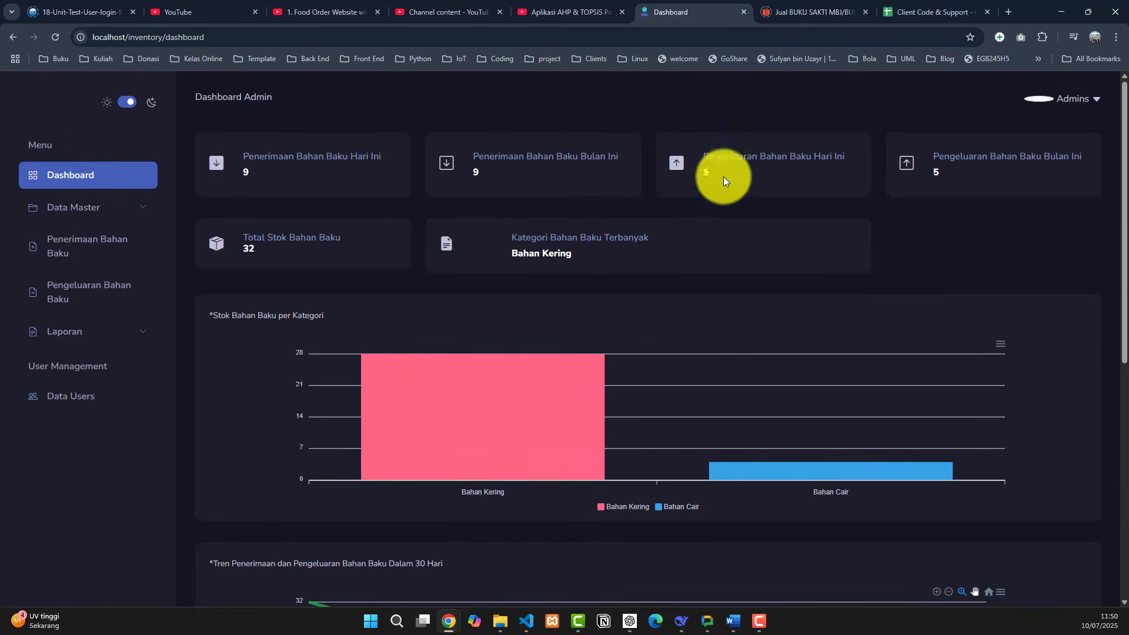
left_click(79, 297)
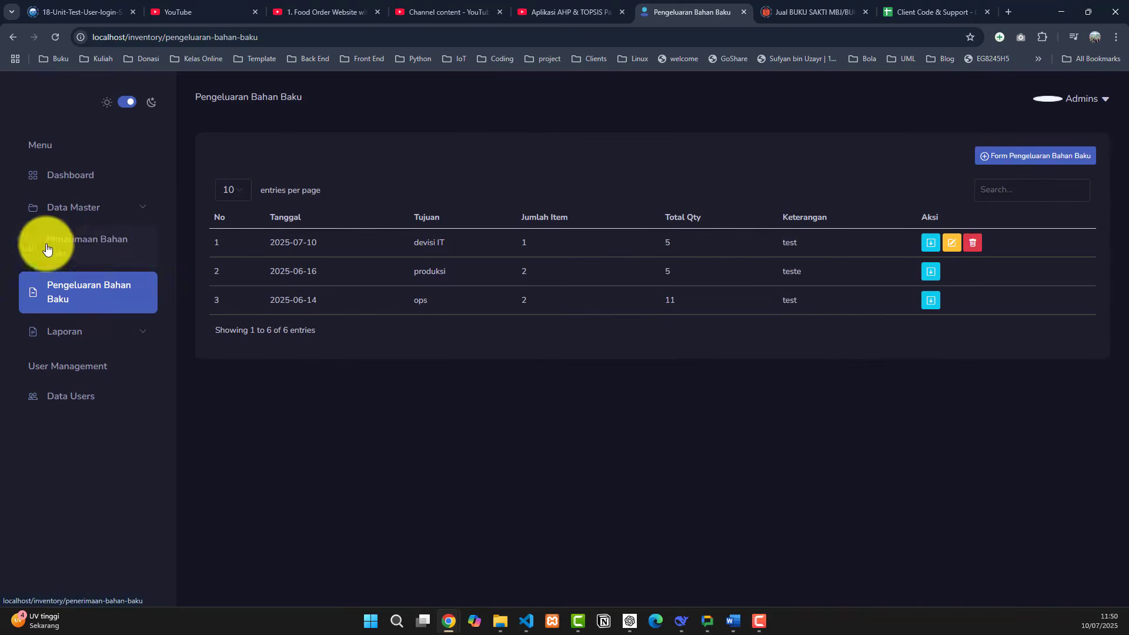
left_click(89, 250)
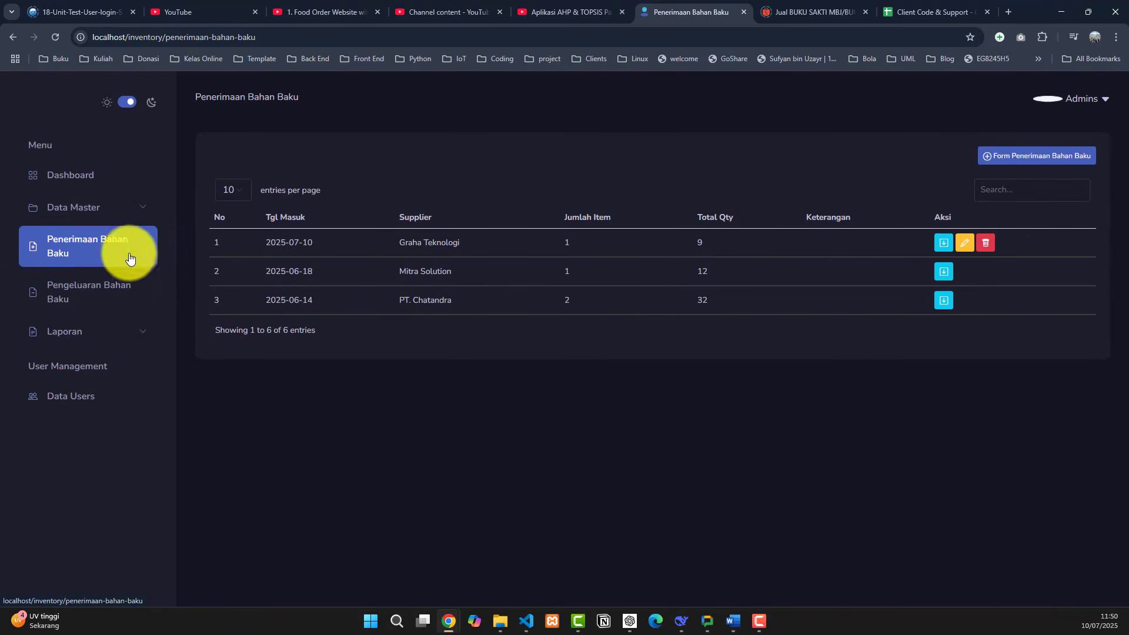
left_click(106, 298)
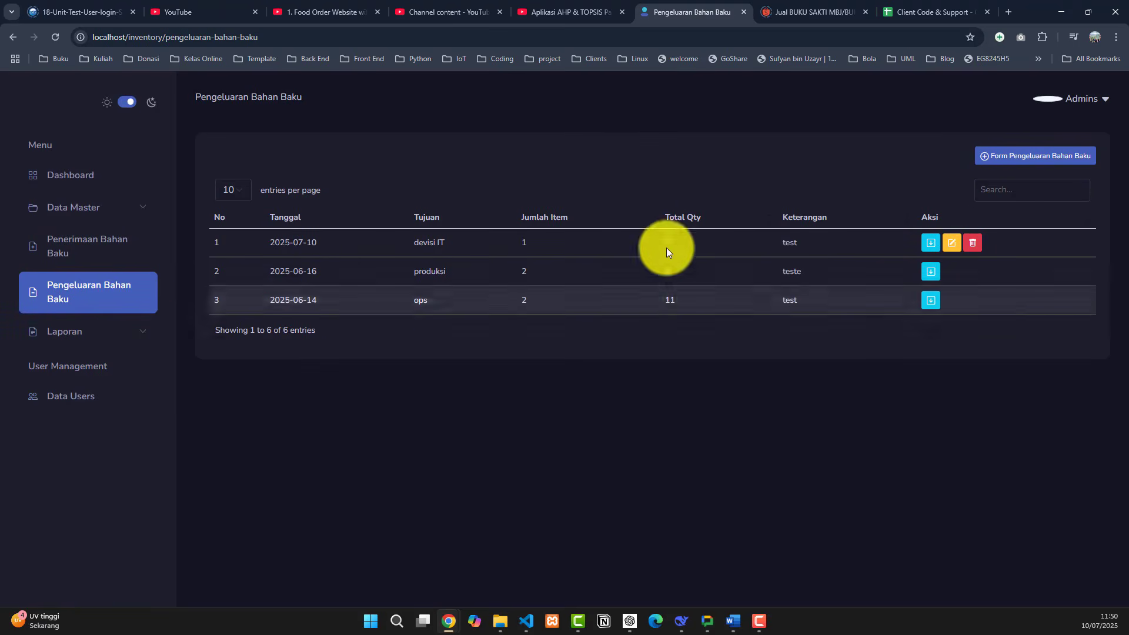
- Expand the Laporan and Data Master sidebar menus
left_click(137, 341)
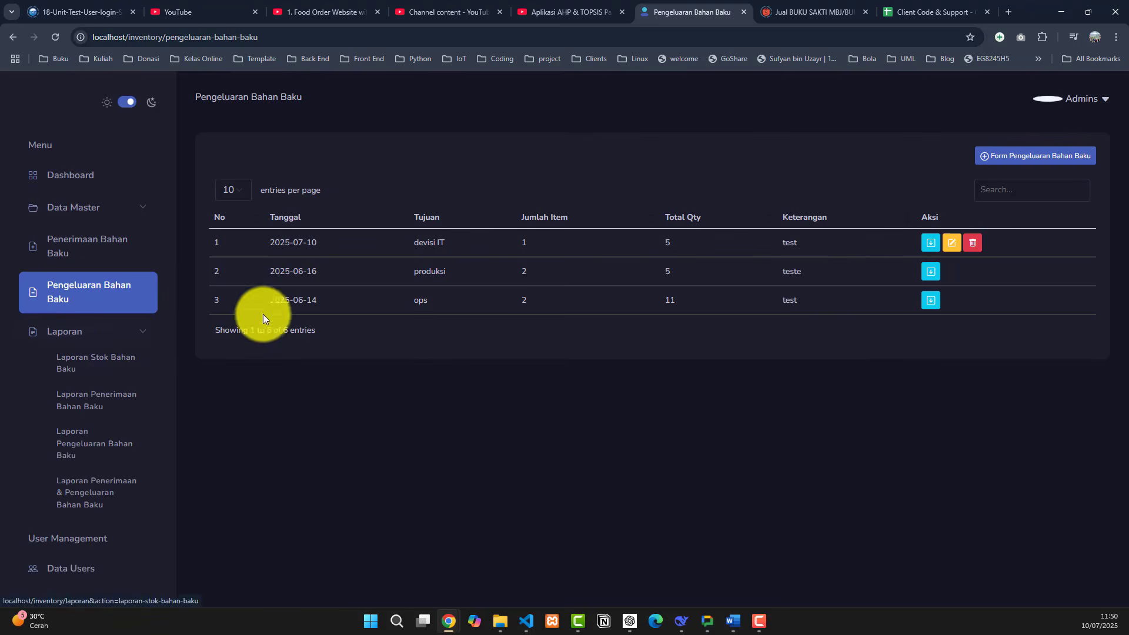
left_click(114, 211)
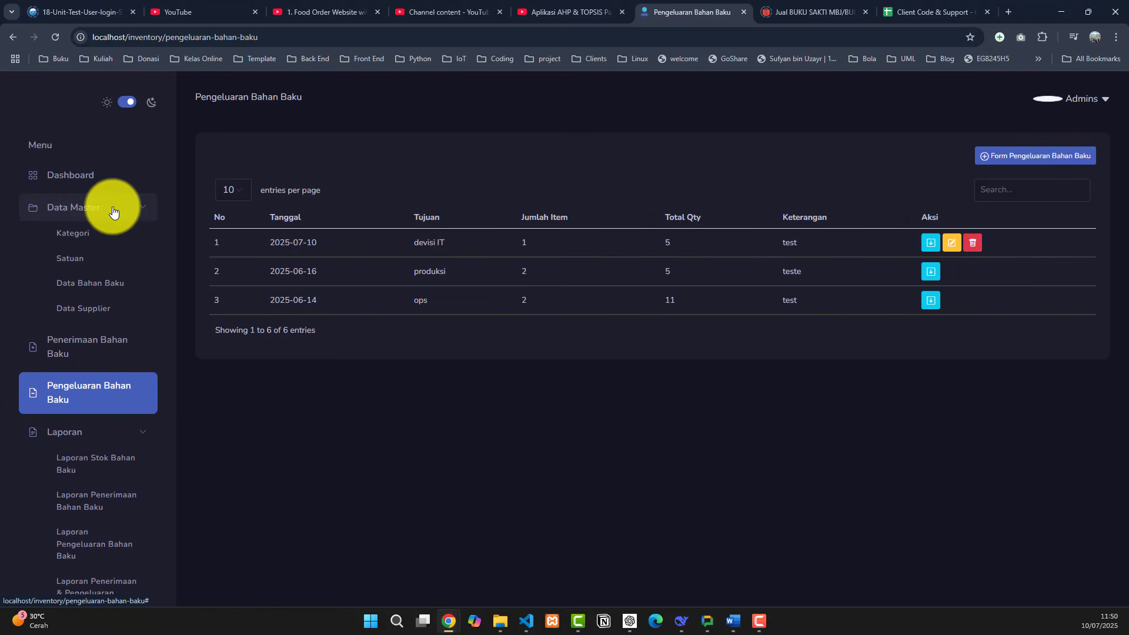
scroll(132, 282, "down", 2)
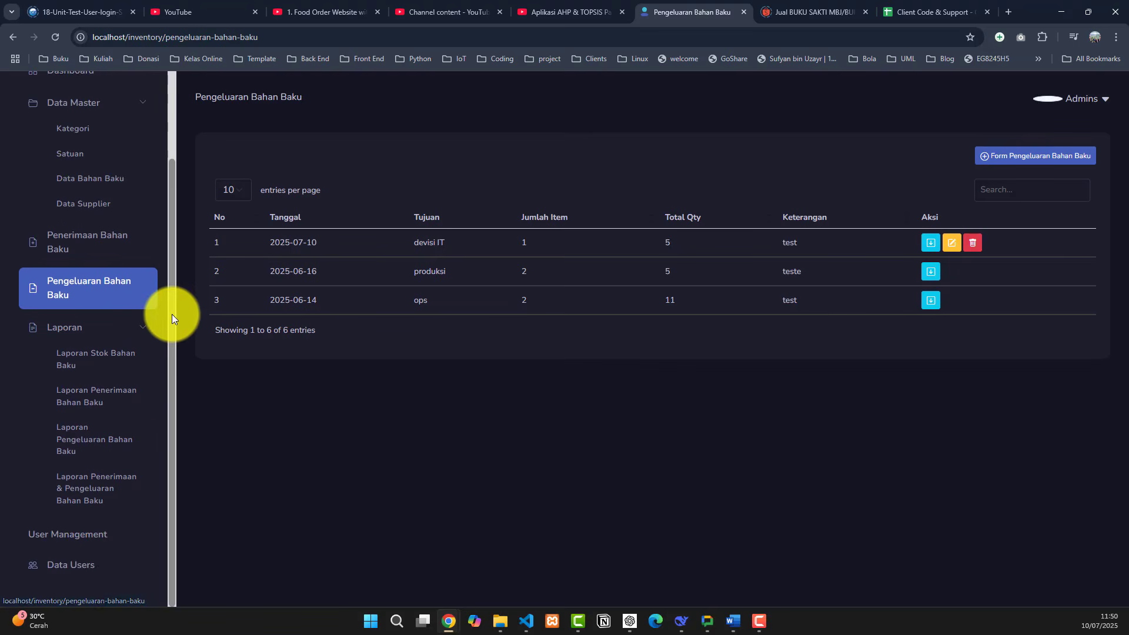
- Review the stock, receipts, outflow and combined raw-material reports, then view the Data Users list
left_click(110, 358)
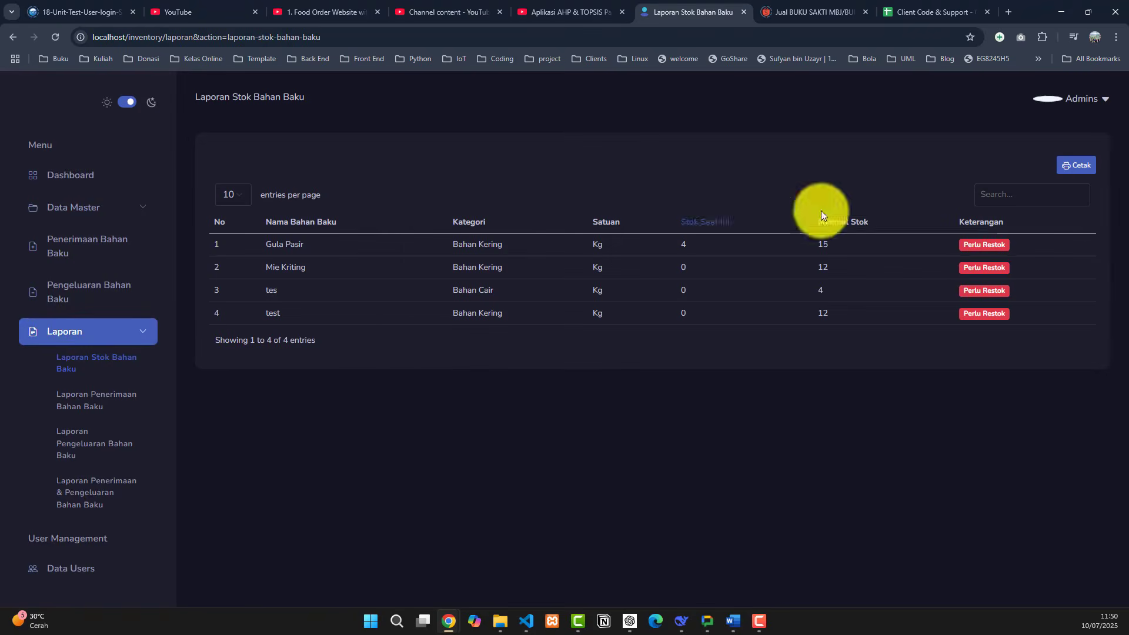
left_click(120, 402)
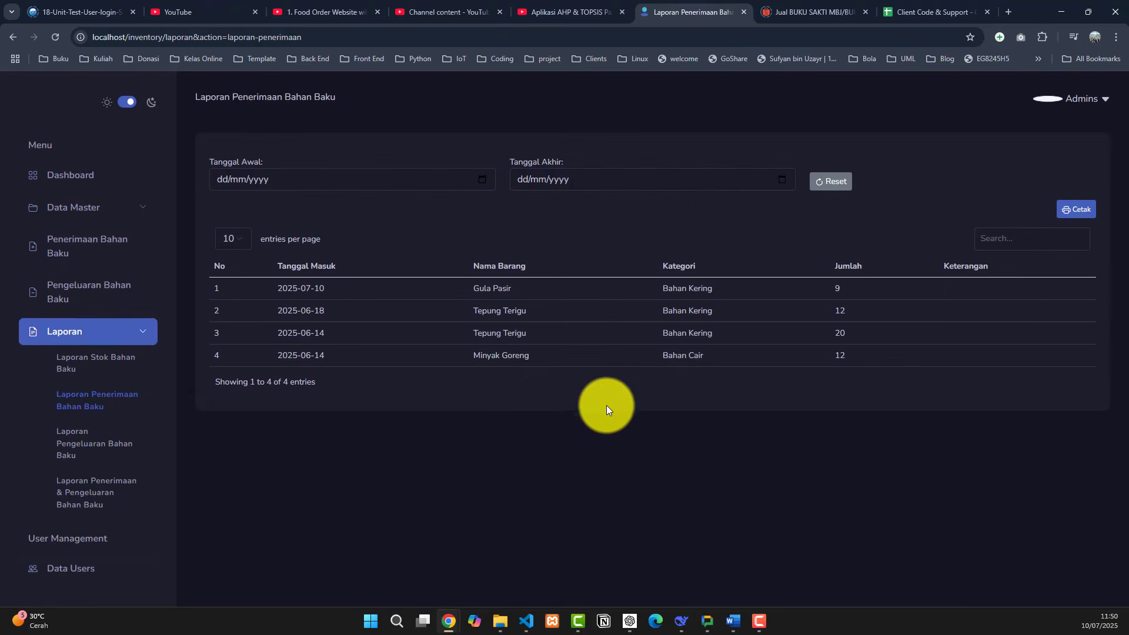
left_click(89, 452)
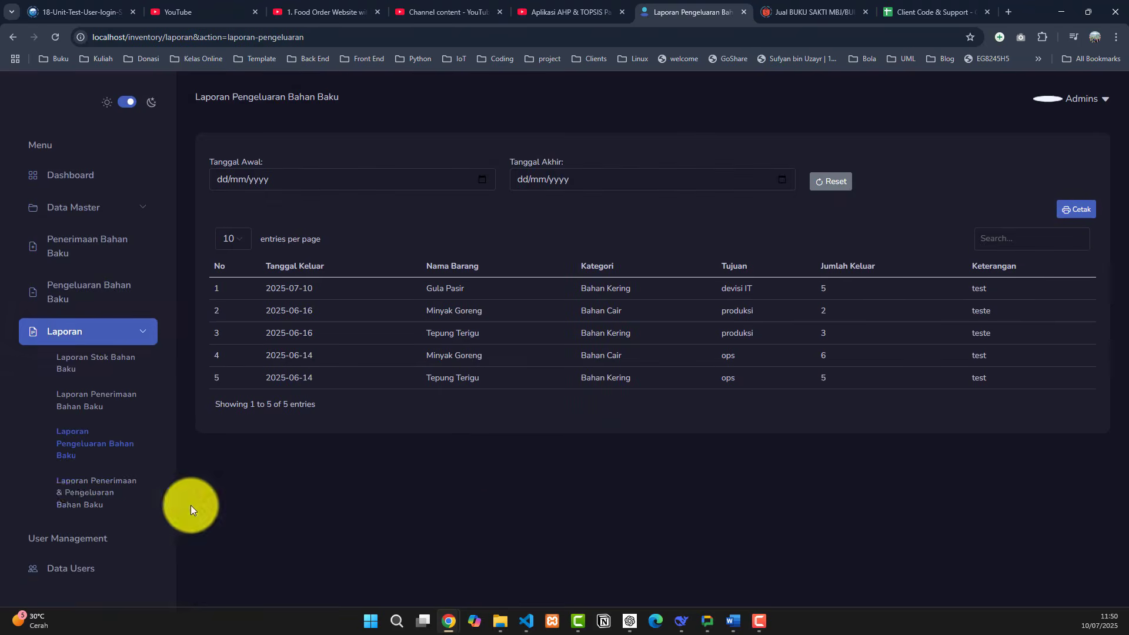
left_click(111, 499)
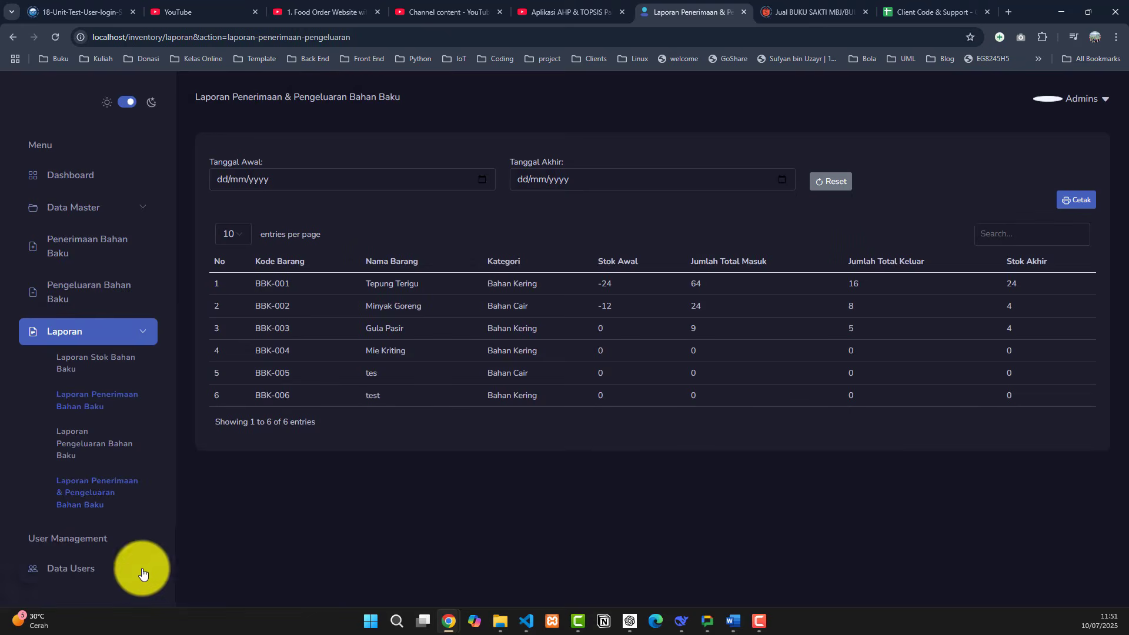
left_click(106, 570)
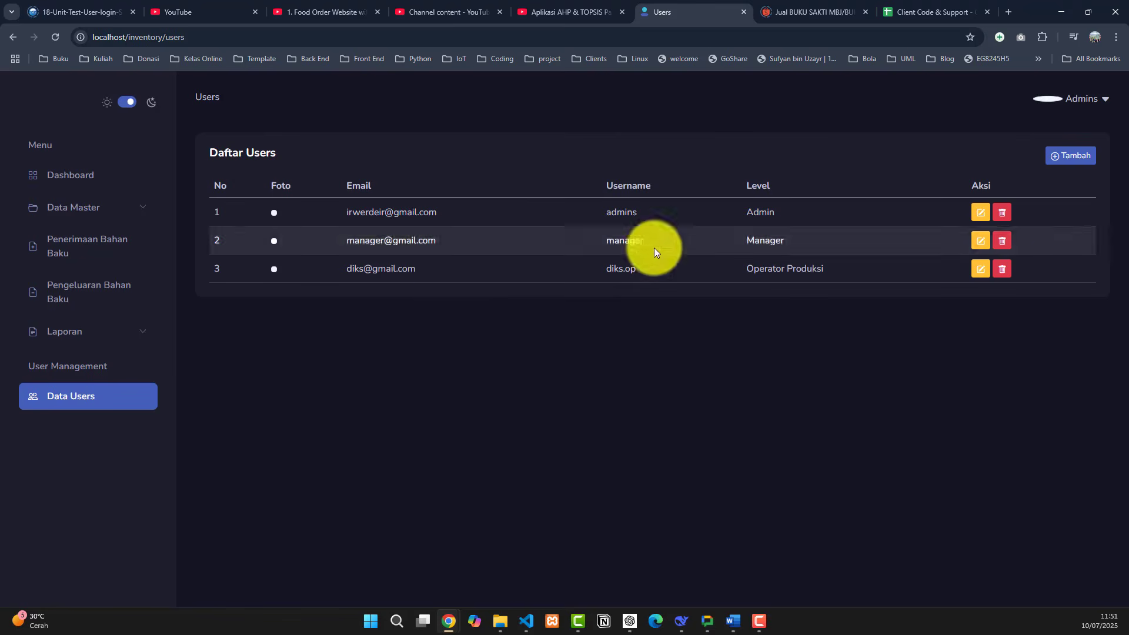
- Scroll the dashboard charts, glance at Data Users, and return to the dashboard showing outflow 5 and stock 32
left_click(132, 331)
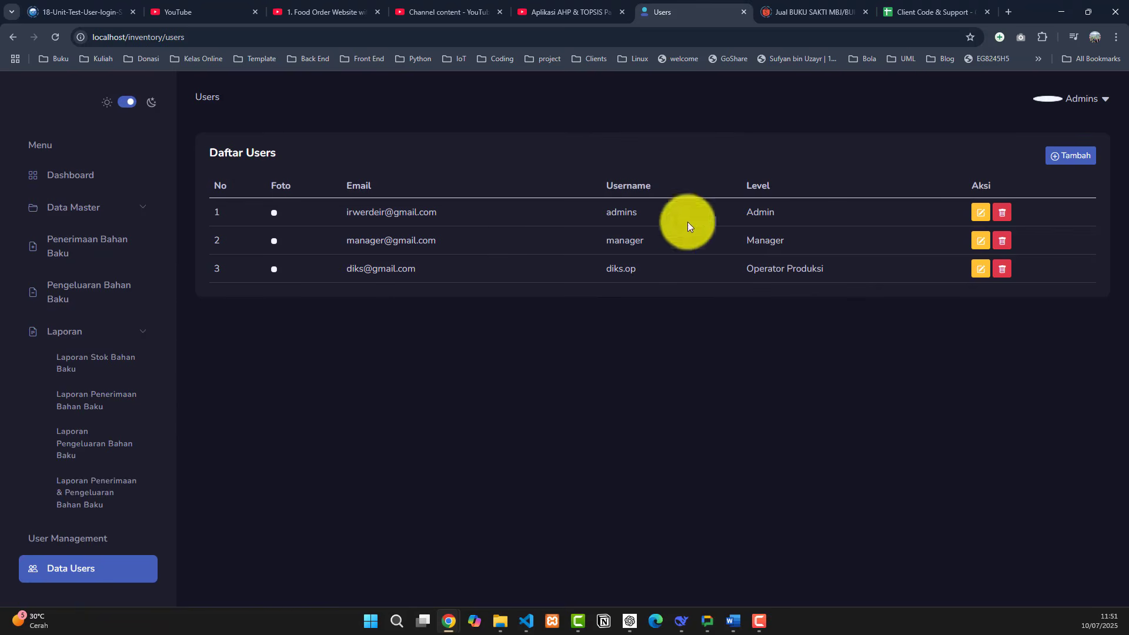
left_click(147, 331)
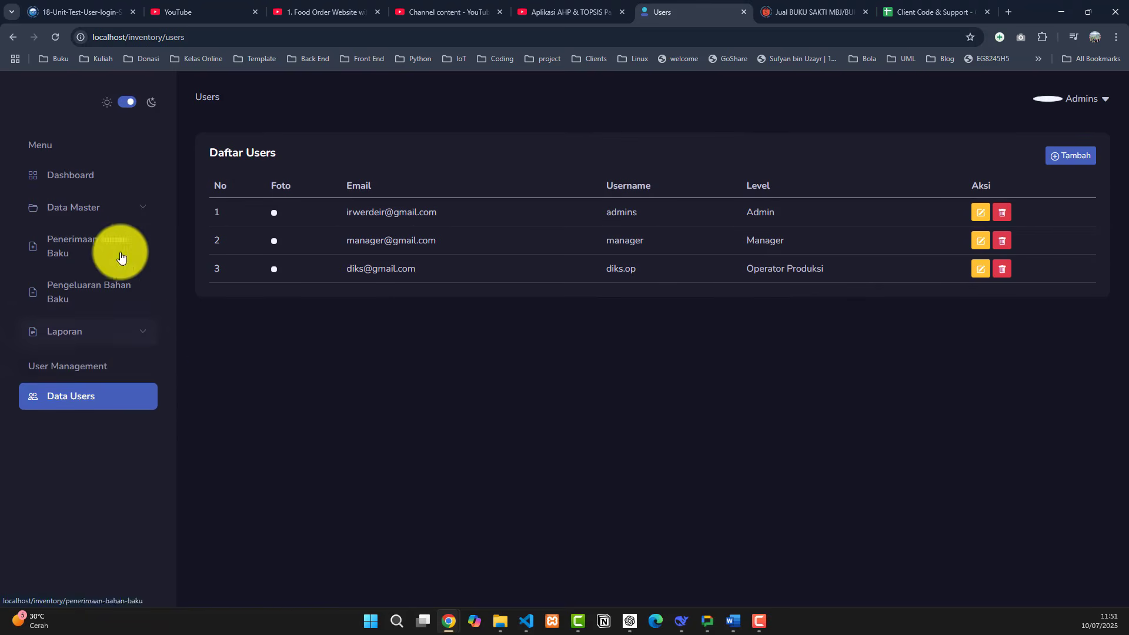
left_click(115, 178)
scroll(512, 376, "down", 7)
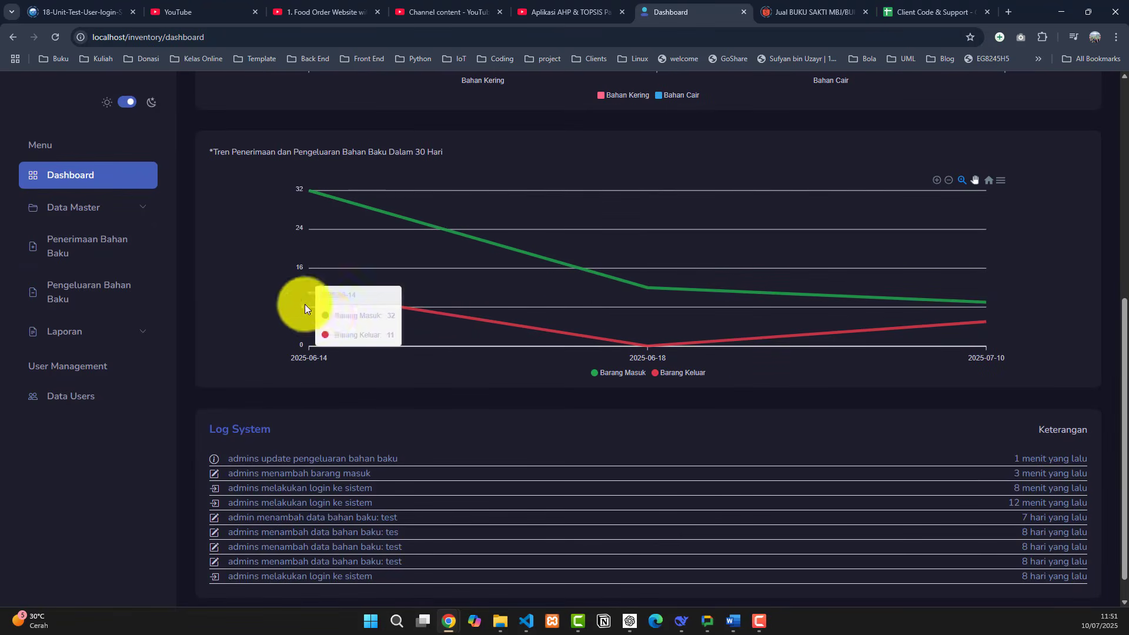
scroll(447, 291, "up", 3)
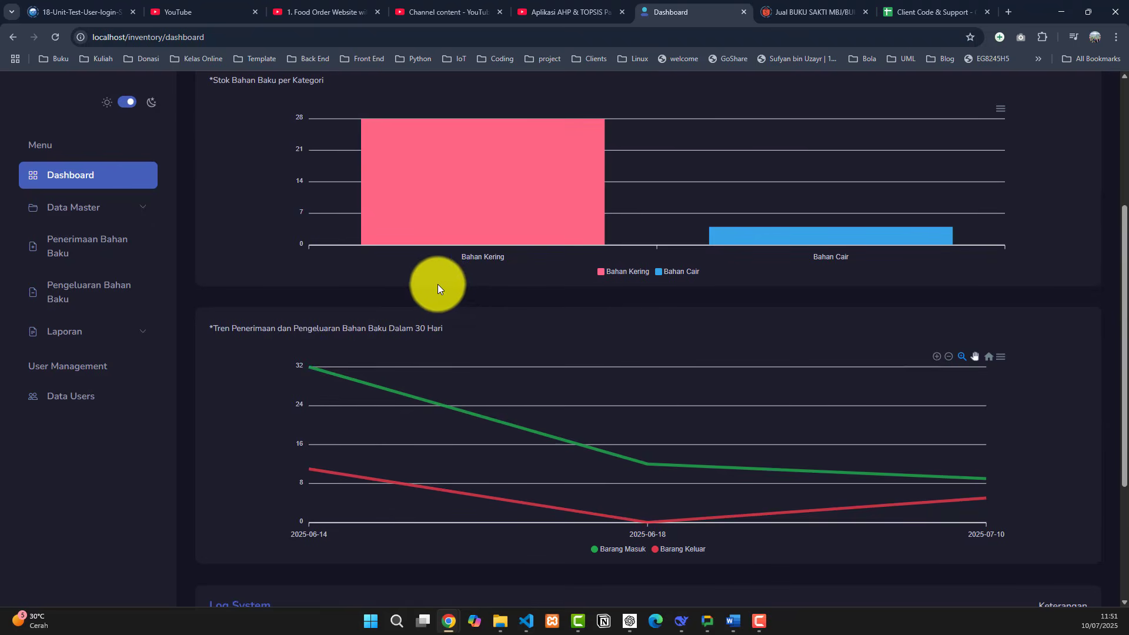
scroll(450, 288, "up", 4)
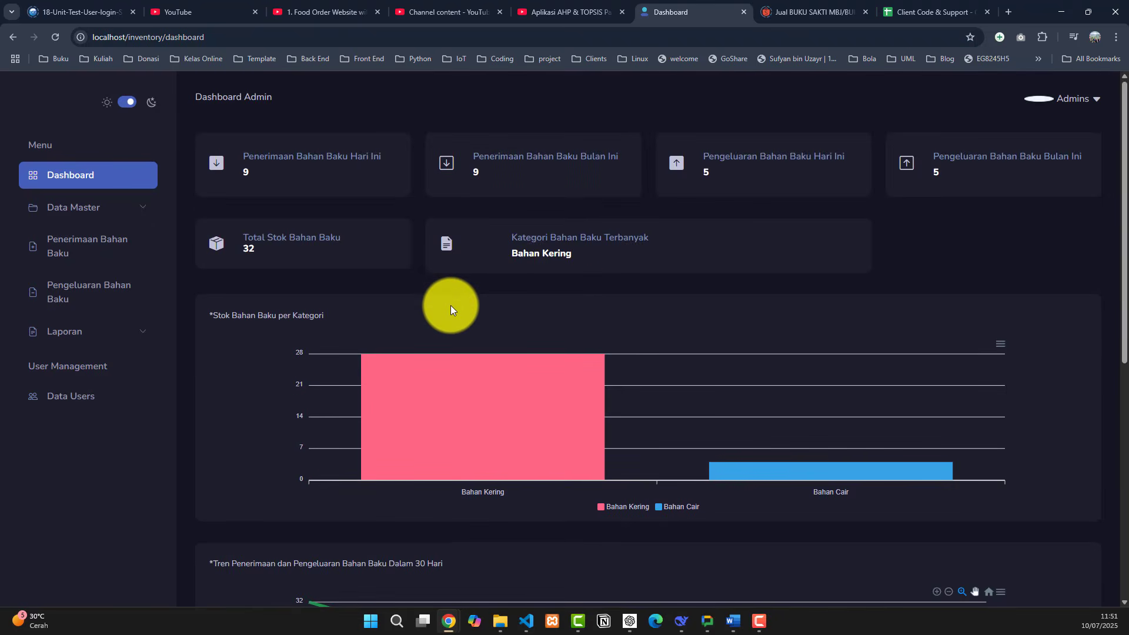
left_click(76, 400)
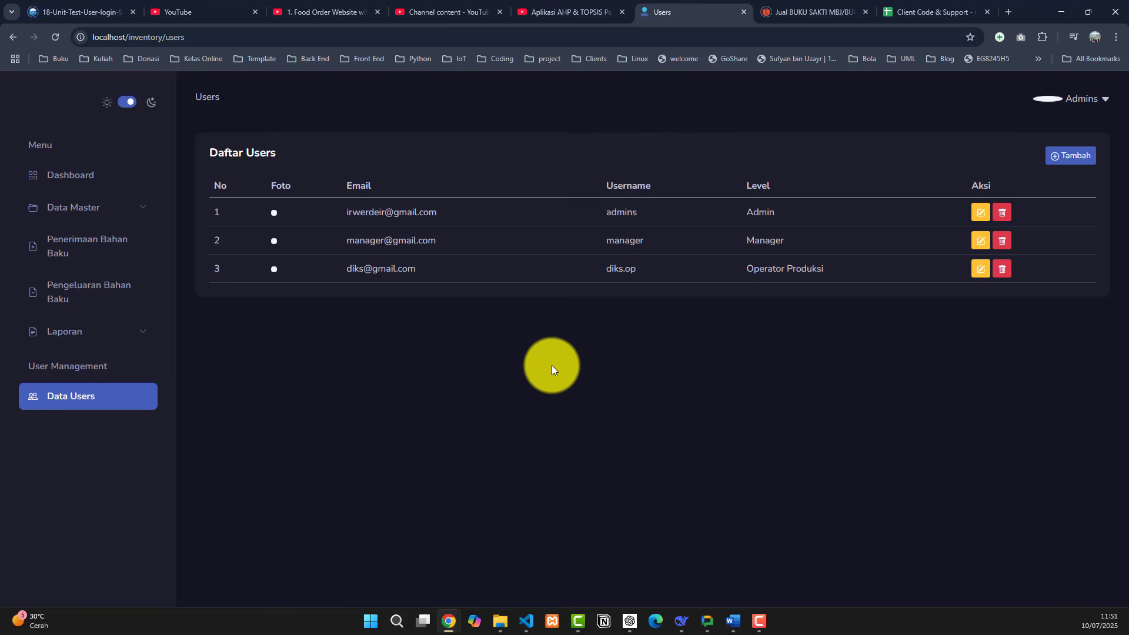
left_click(63, 174)
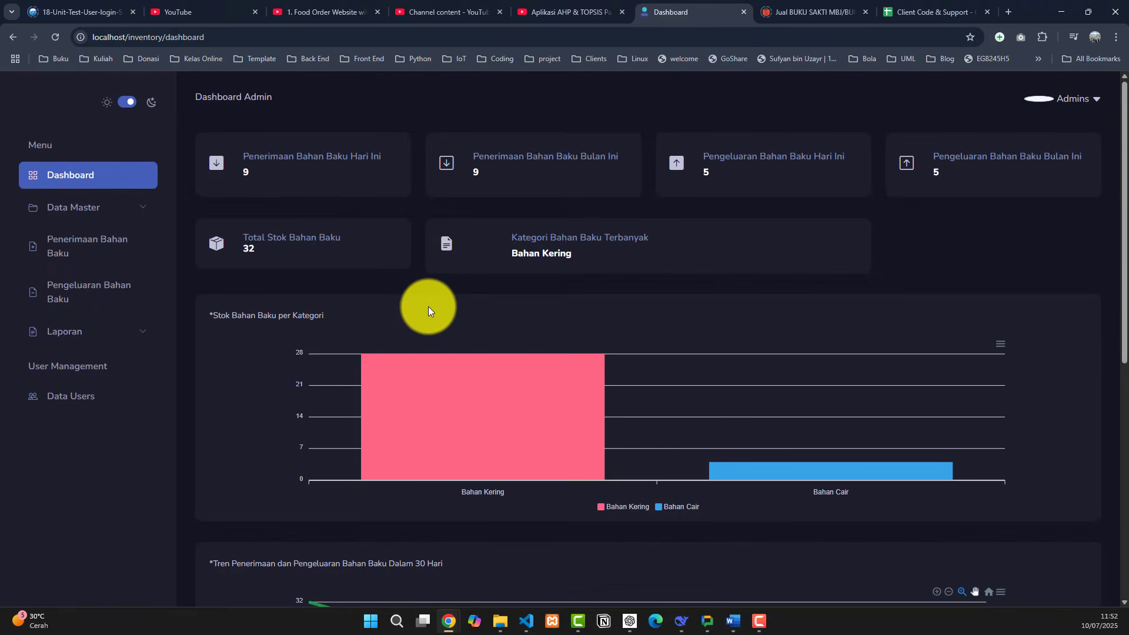